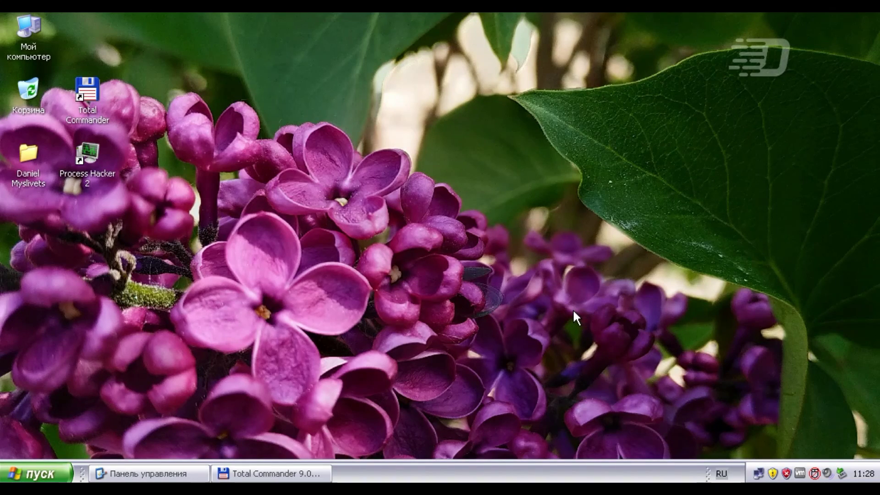
- Look through the General, Computer Name and Hardware pages of My Computer's properties and close them
{"action": "right_click", "coordinate": [39, 51]}
{"action": "left_click", "coordinate": [126, 194]}
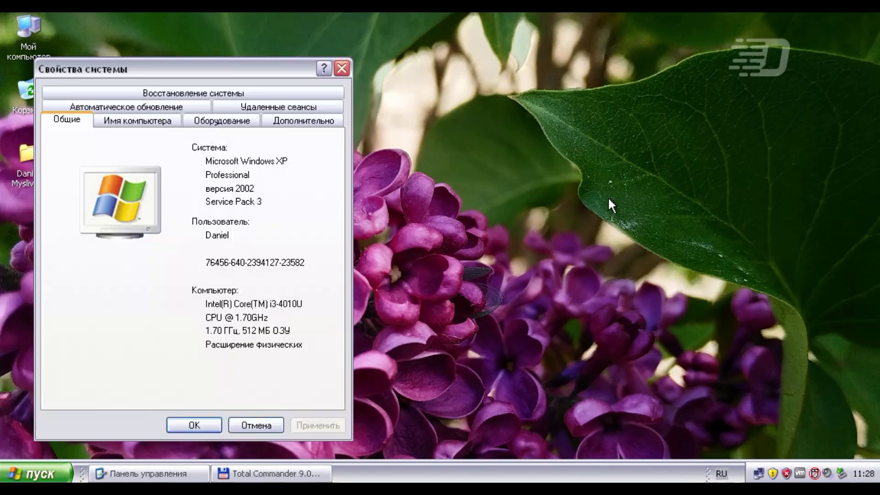
{"action": "left_click", "coordinate": [149, 121]}
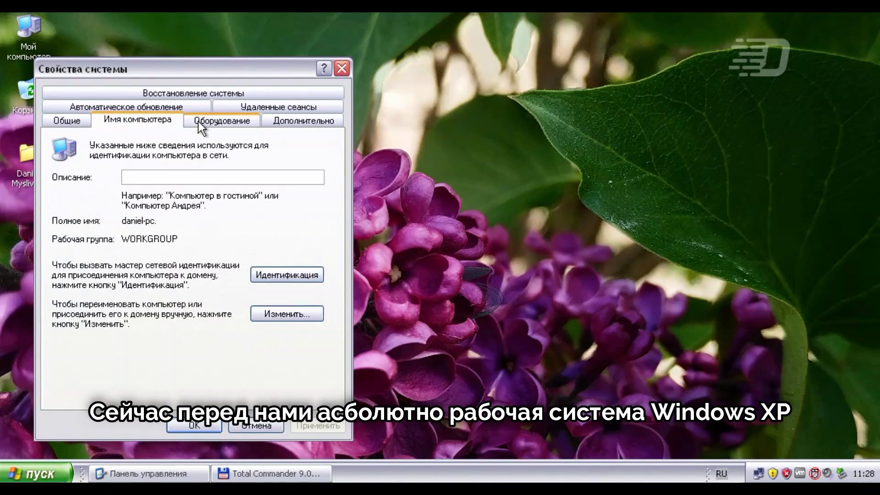
{"action": "left_click", "coordinate": [198, 121]}
{"action": "left_click", "coordinate": [64, 119]}
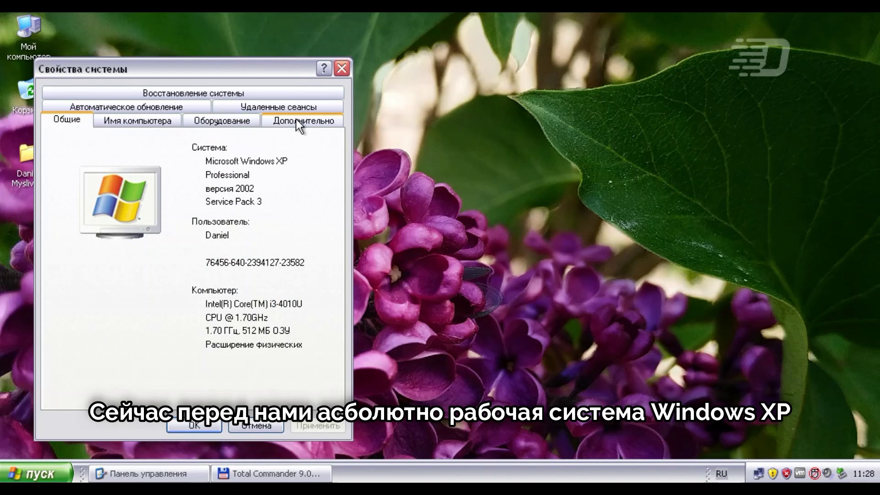
{"action": "left_click", "coordinate": [341, 69]}
- Launch Notepad to check that it runs, and close it without entering anything
{"action": "left_click", "coordinate": [36, 473]}
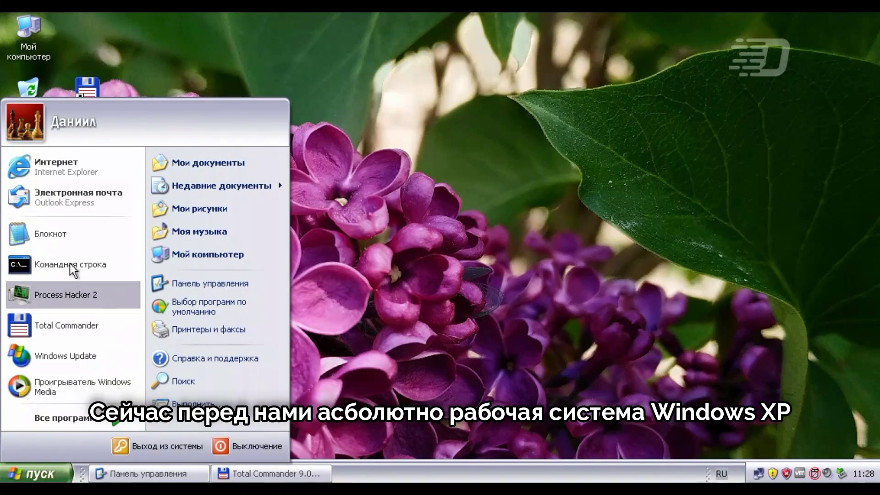
{"action": "left_click", "coordinate": [73, 238]}
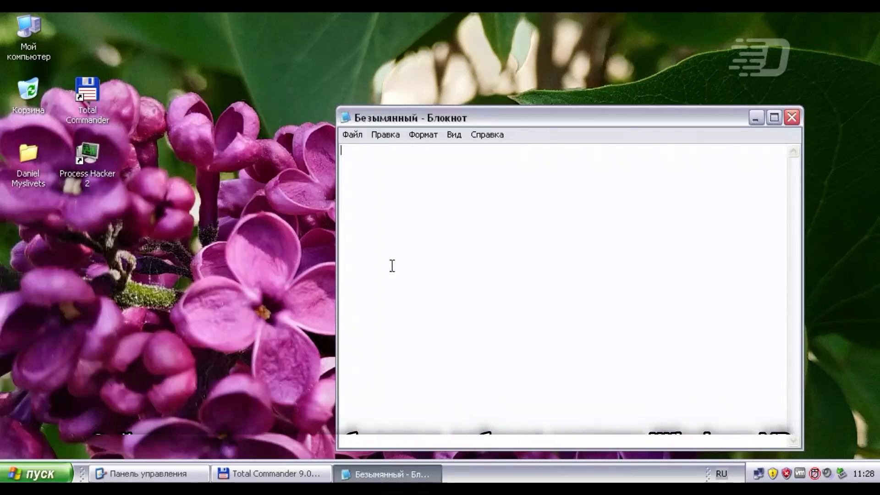
{"action": "left_click", "coordinate": [792, 118]}
- View the desktop's display properties and close them without changes
{"action": "right_click", "coordinate": [298, 121]}
{"action": "left_click", "coordinate": [357, 213]}
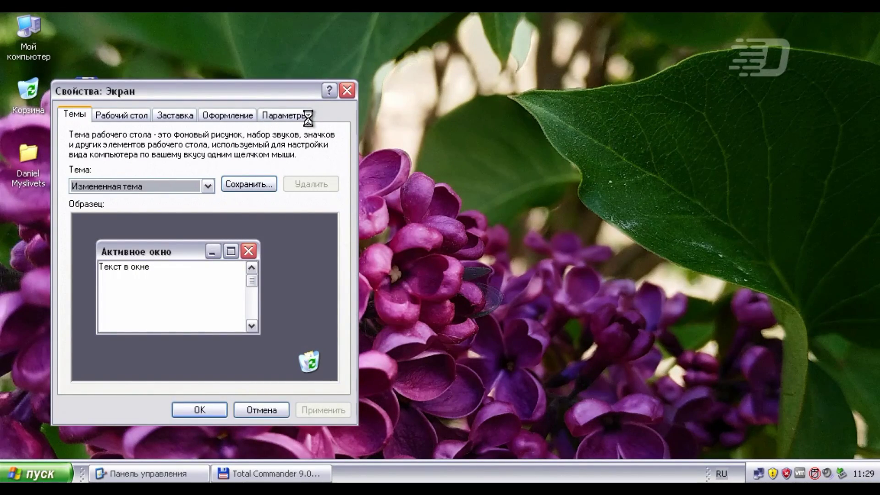
{"action": "left_click", "coordinate": [344, 93]}
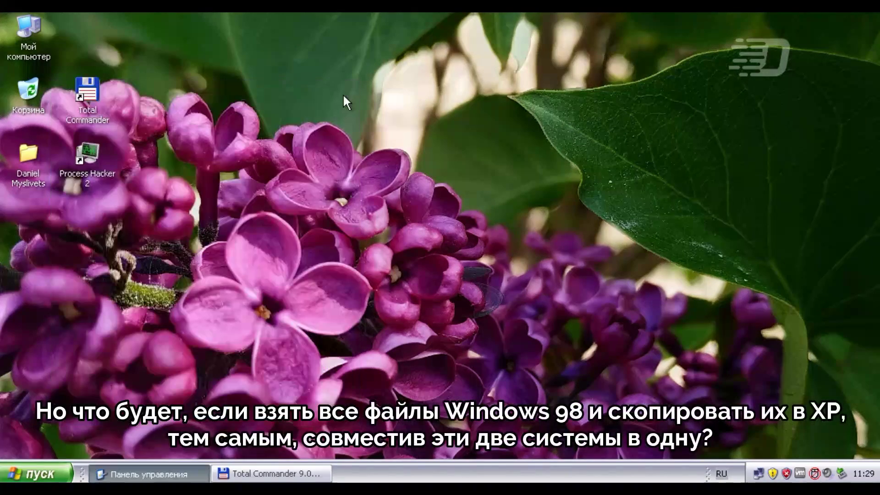
{"action": "right_click", "coordinate": [397, 476]}
{"action": "left_click", "coordinate": [426, 440]}
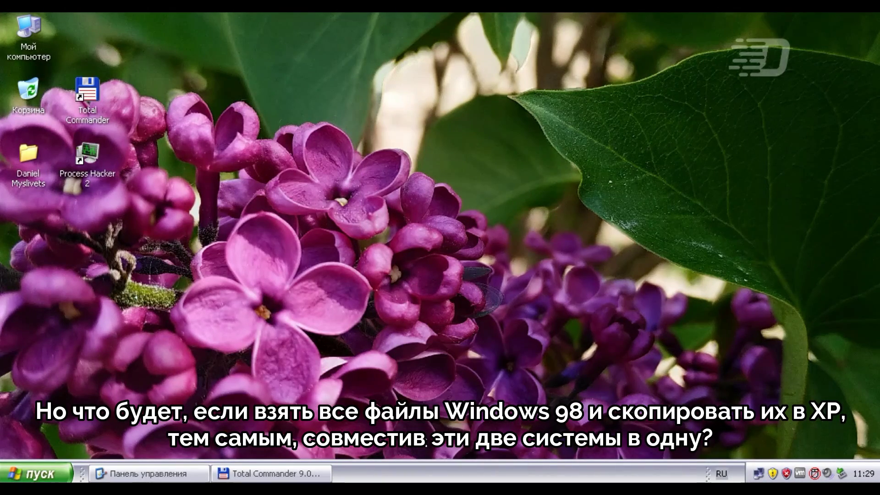
{"action": "key", "text": "alt+F4"}
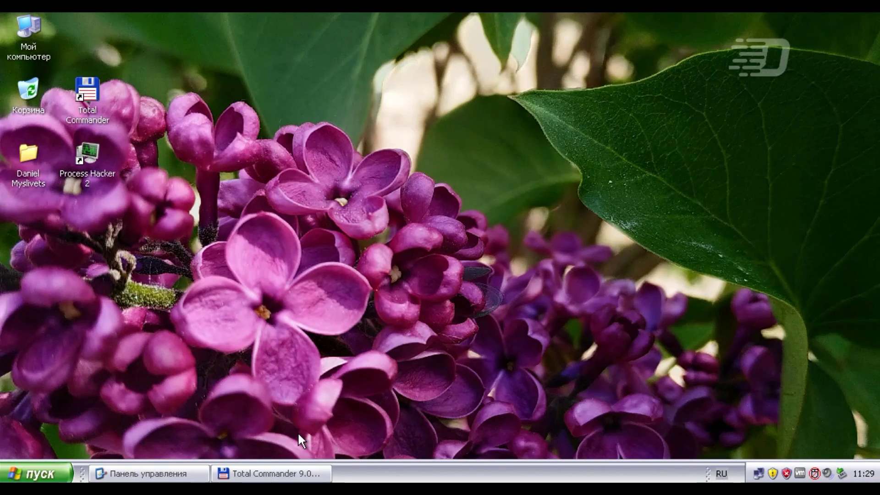
- Switch to Total Commander and show drive D in the first file pane, keeping drive C in the other
{"action": "left_click", "coordinate": [291, 477]}
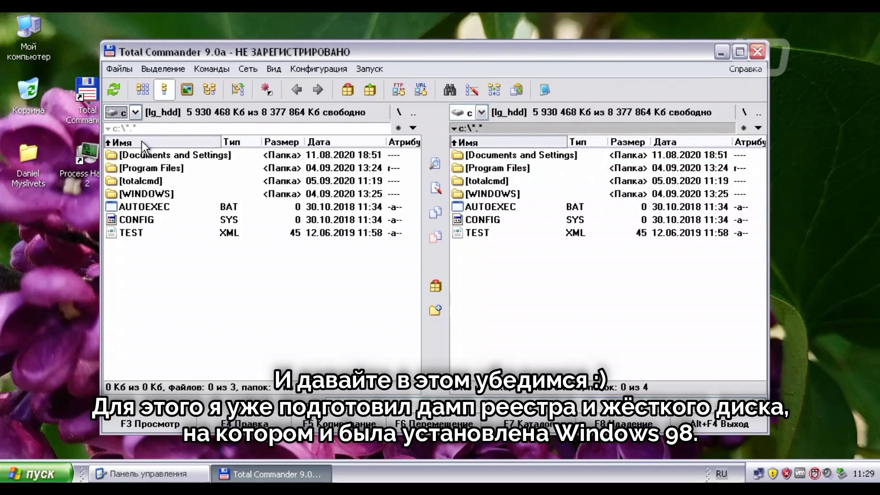
{"action": "left_click", "coordinate": [129, 117]}
{"action": "left_click", "coordinate": [138, 139]}
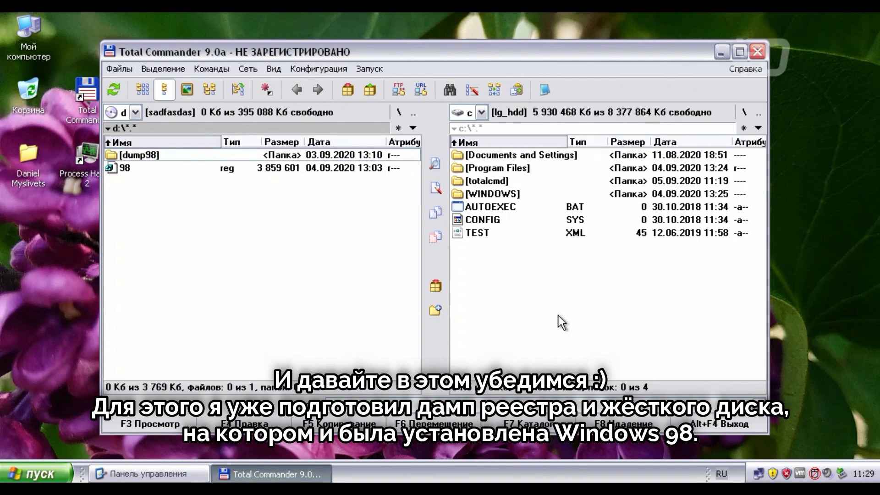
- Examine the contents of the dump98 folder on drive D and return to the drive's root
{"action": "left_click", "coordinate": [154, 158]}
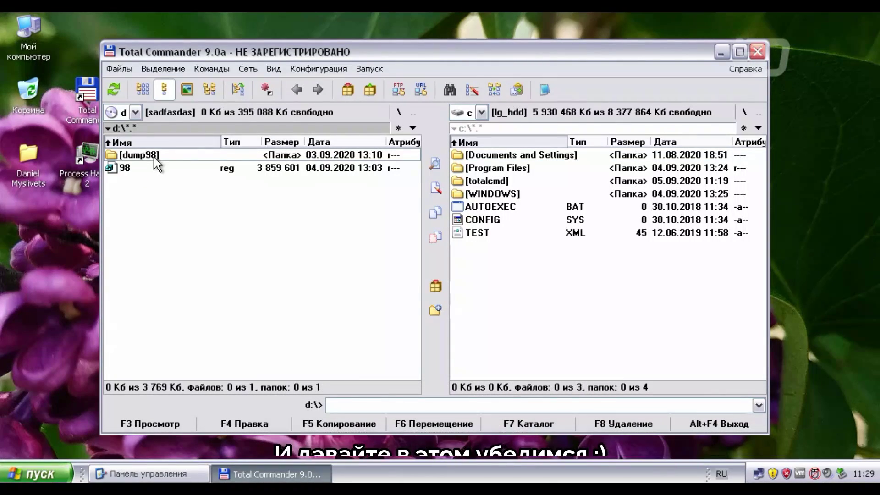
{"action": "double_click", "coordinate": [154, 158]}
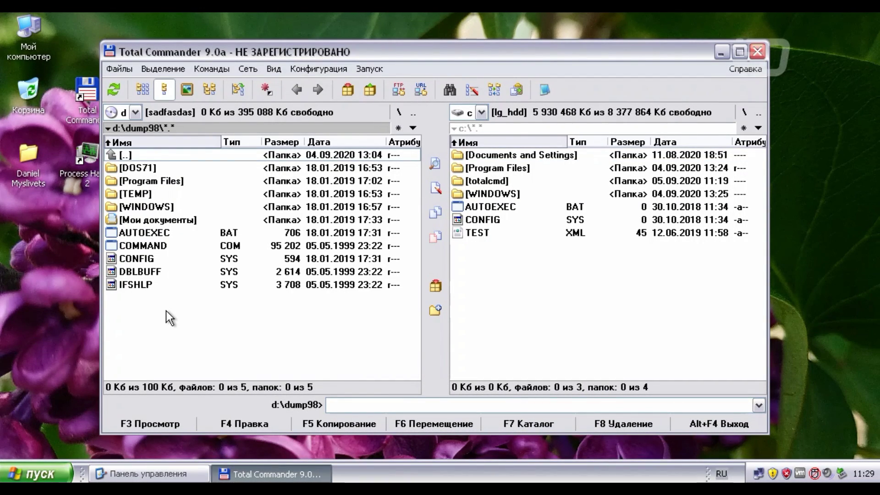
{"action": "double_click", "coordinate": [134, 154]}
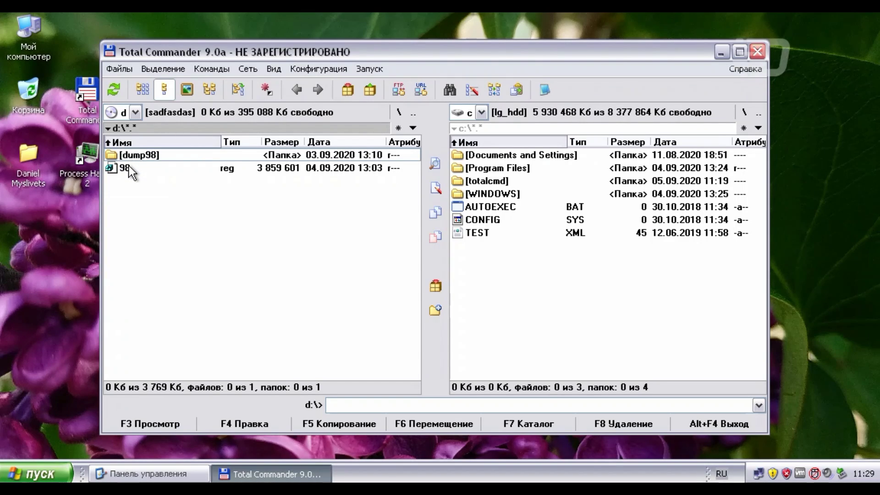
{"action": "left_click", "coordinate": [26, 463]}
{"action": "left_click", "coordinate": [29, 464]}
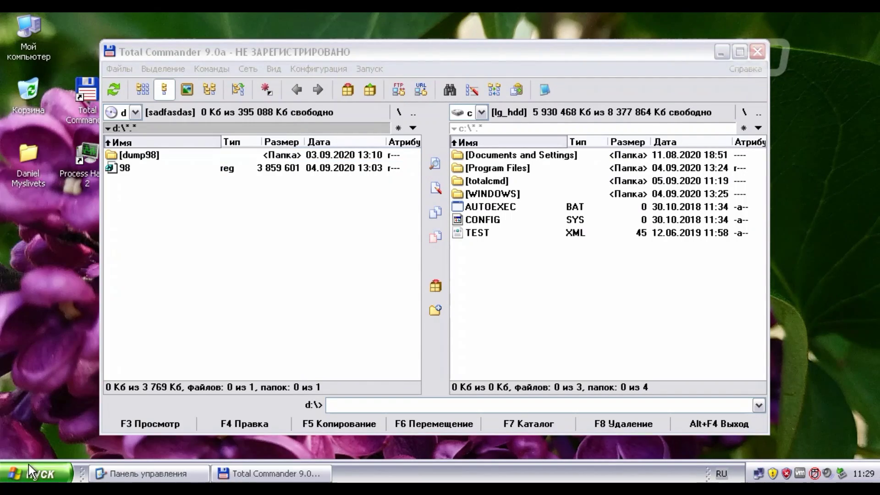
{"action": "left_click", "coordinate": [170, 198]}
- Import the 98.reg file from drive D into the Windows registry
{"action": "left_click", "coordinate": [122, 168]}
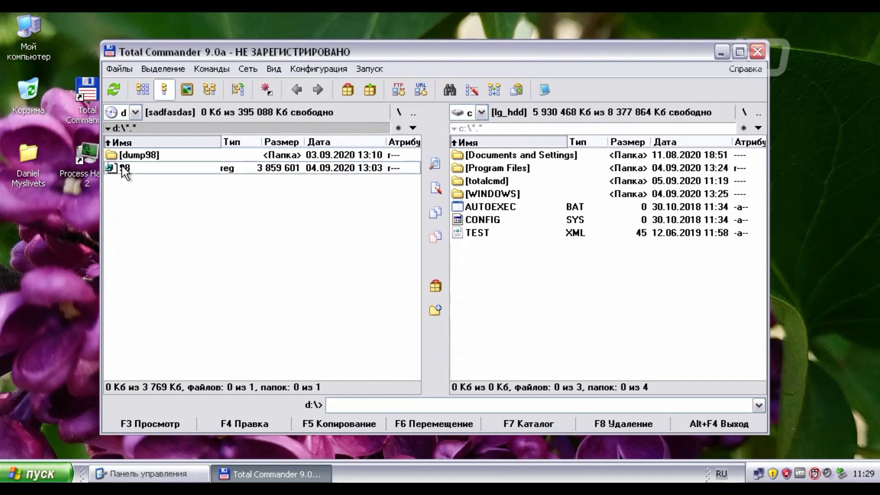
{"action": "double_click", "coordinate": [123, 168]}
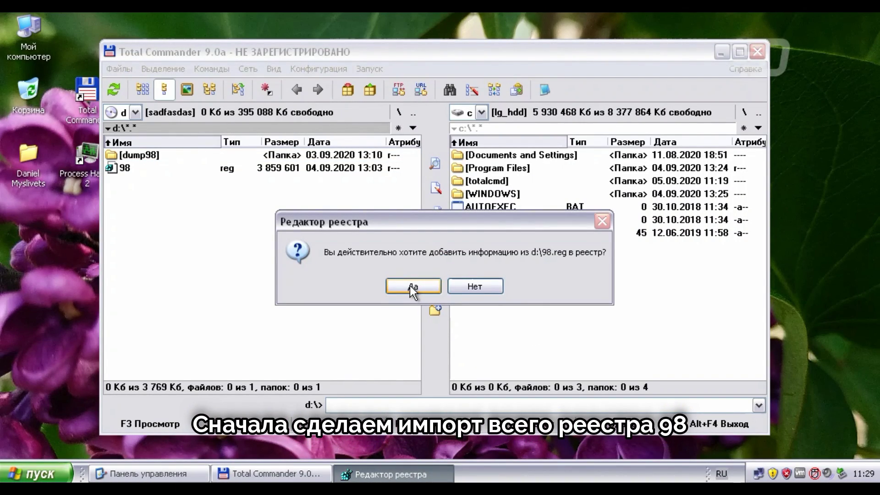
{"action": "left_click", "coordinate": [412, 286]}
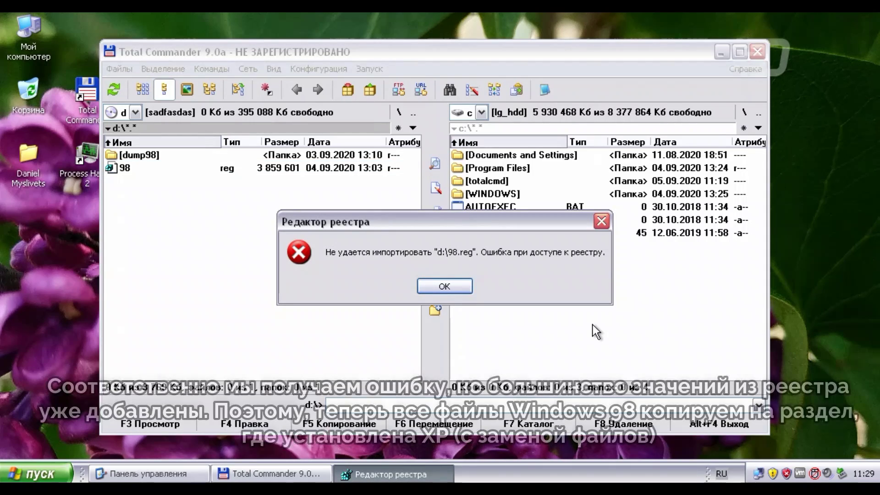
{"action": "left_click", "coordinate": [453, 294]}
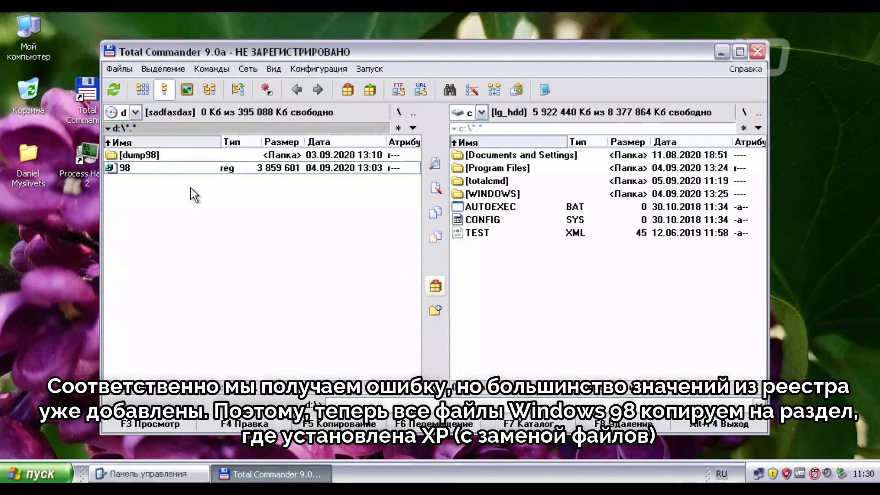
- Copy all files and folders from d:\dump98 to the root of drive C, replacing all existing files
{"action": "double_click", "coordinate": [139, 155]}
{"action": "left_click", "coordinate": [151, 171]}
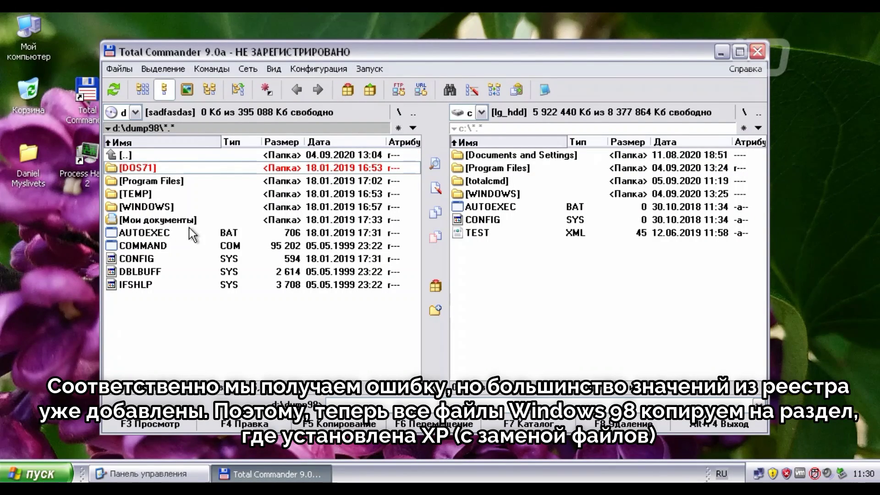
{"action": "key", "text": "ctrl+a"}
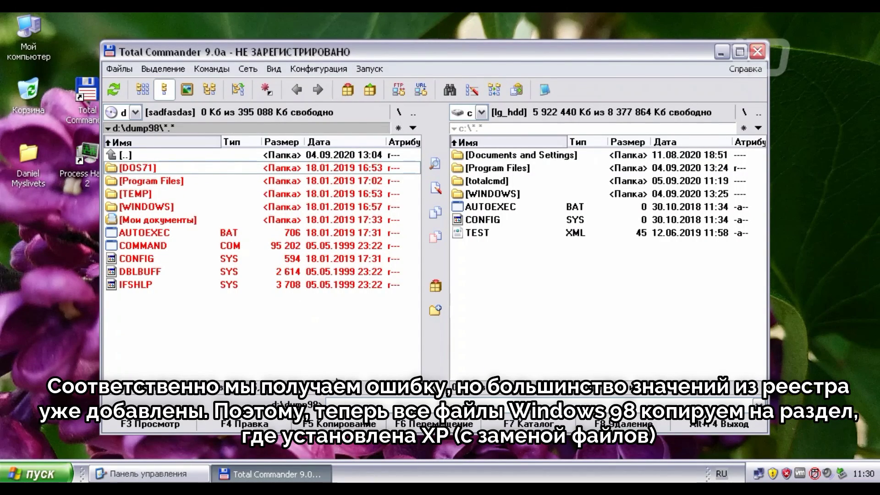
{"action": "left_click", "coordinate": [339, 423]}
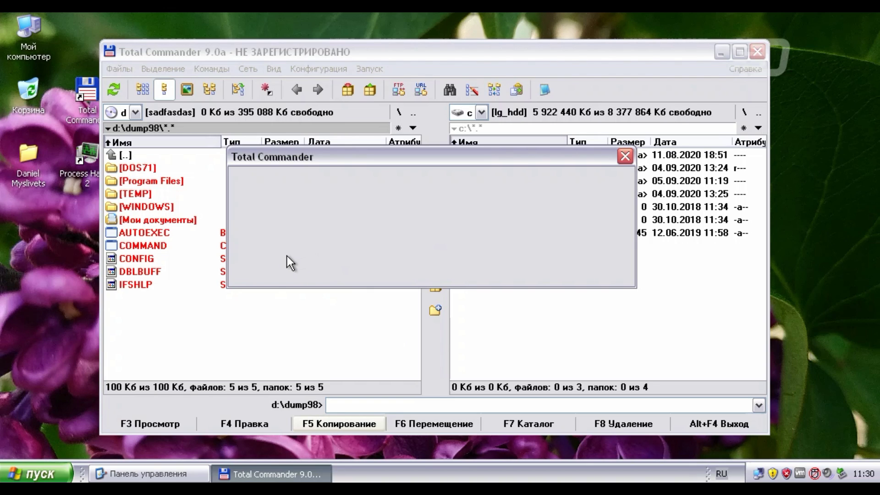
{"action": "left_click", "coordinate": [279, 276]}
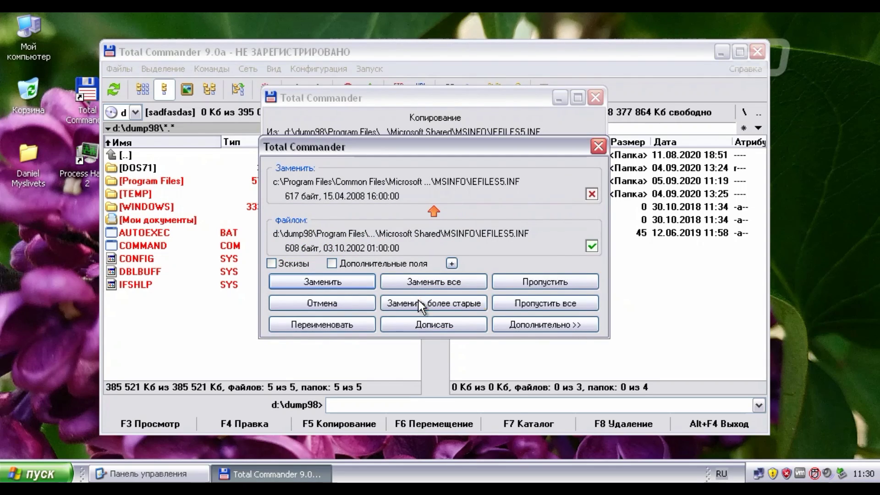
{"action": "left_click", "coordinate": [419, 280]}
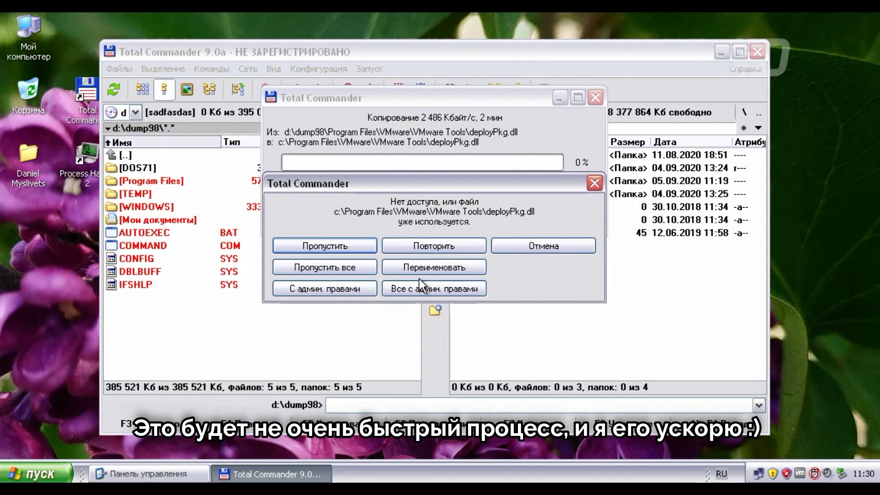
- Skip the in-use and write-protected files such as deployPkg.dll and Trebucbd.TTF, and overwrite all read-only files
{"action": "left_click", "coordinate": [376, 247]}
{"action": "left_click", "coordinate": [375, 276]}
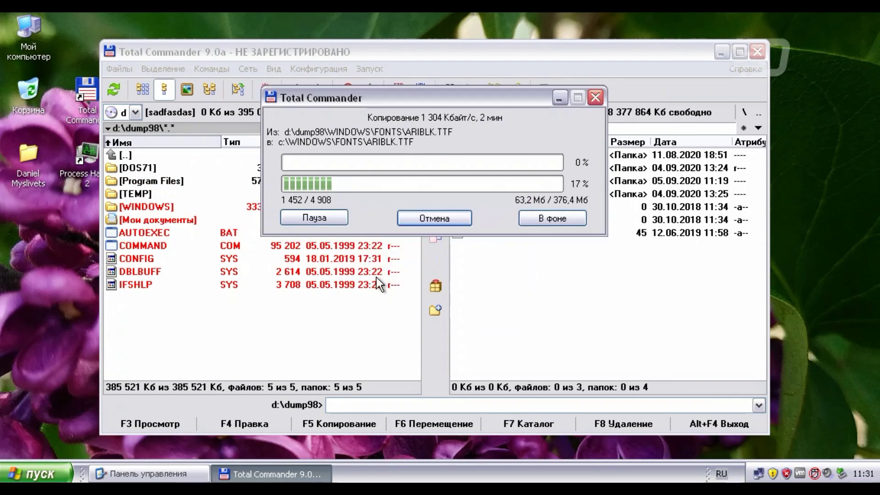
{"action": "left_click", "coordinate": [390, 276]}
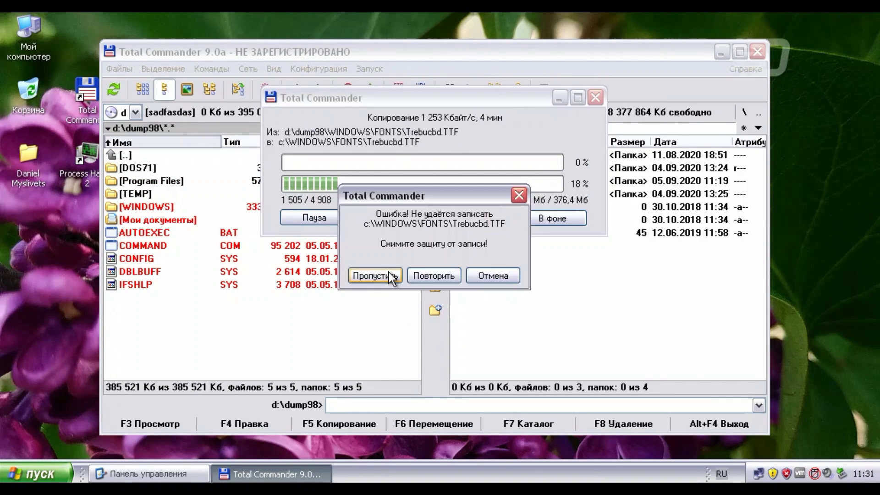
{"action": "left_click", "coordinate": [390, 276]}
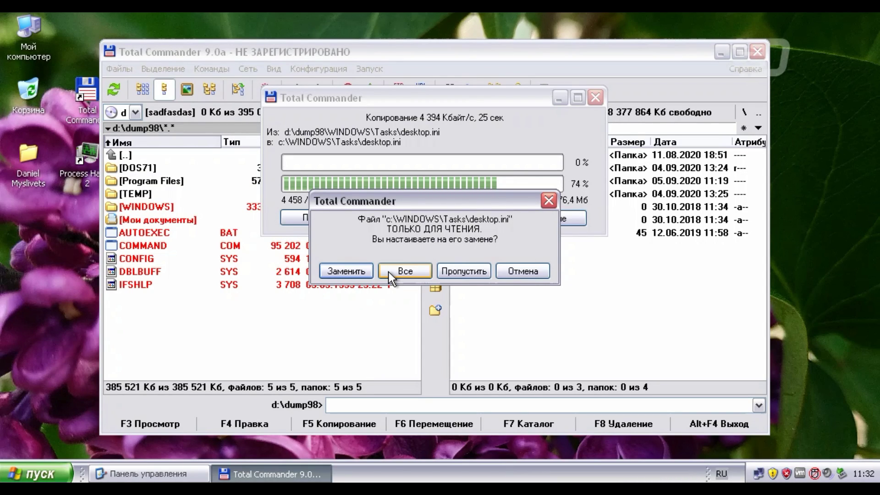
{"action": "left_click", "coordinate": [388, 271]}
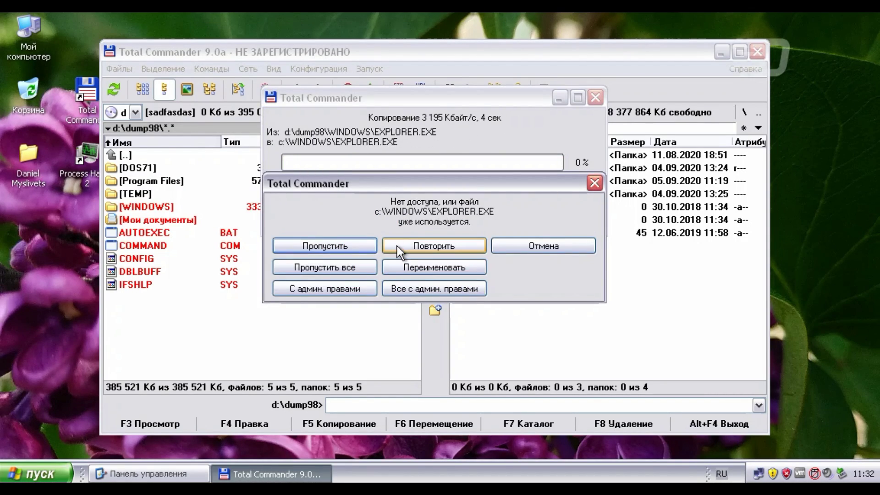
- Try to replace c:\WINDOWS\EXPLORER.EXE with administrator rights, and skip the file to finish the copy
{"action": "left_click", "coordinate": [400, 291]}
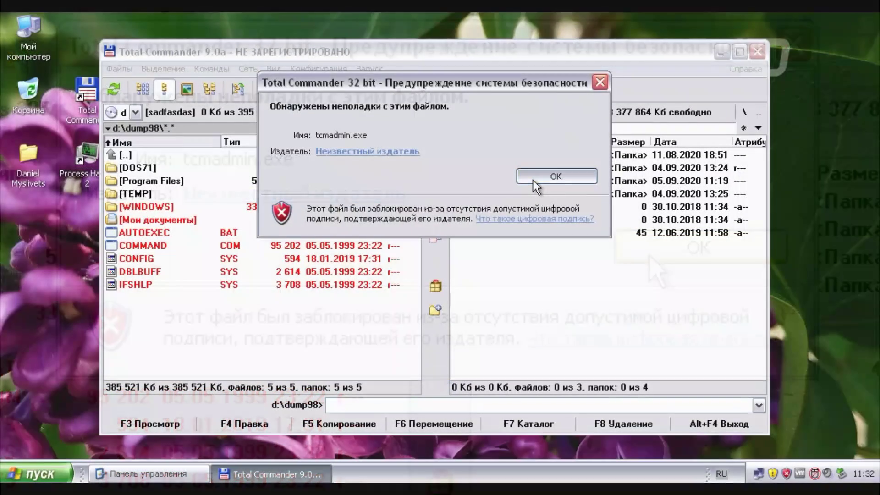
{"action": "left_click", "coordinate": [533, 177]}
{"action": "left_click", "coordinate": [445, 288]}
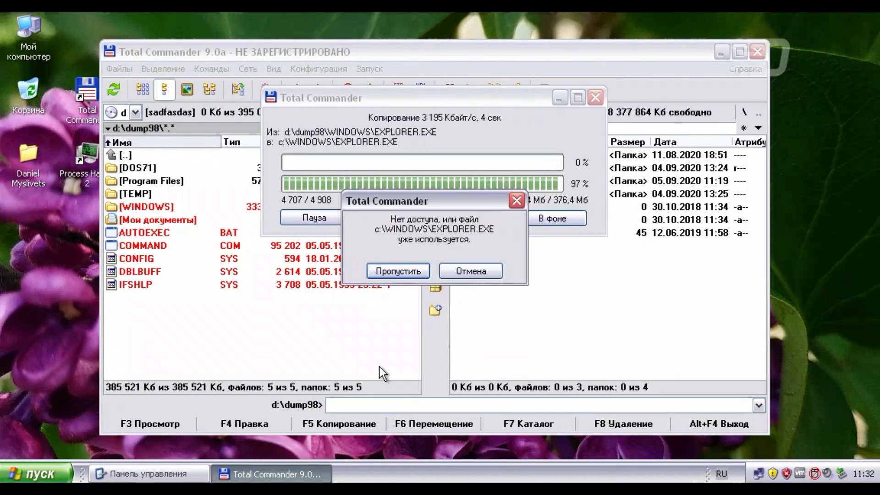
{"action": "left_click", "coordinate": [398, 275]}
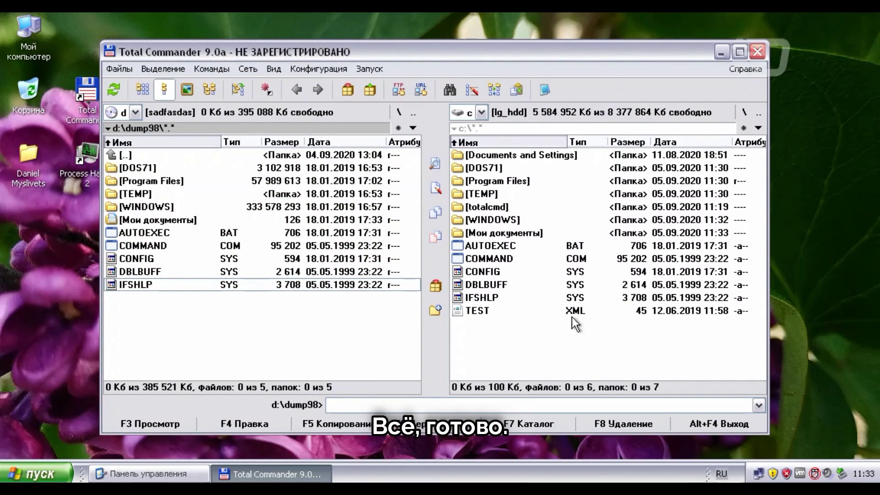
- Minimize the file manager, check the Start menu, and bring up the Control Panel window
{"action": "left_click", "coordinate": [721, 52]}
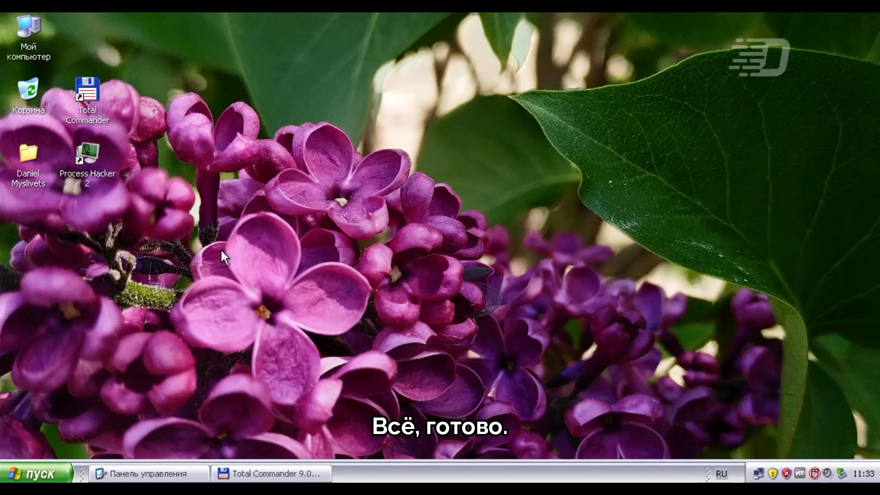
{"action": "left_click", "coordinate": [37, 473]}
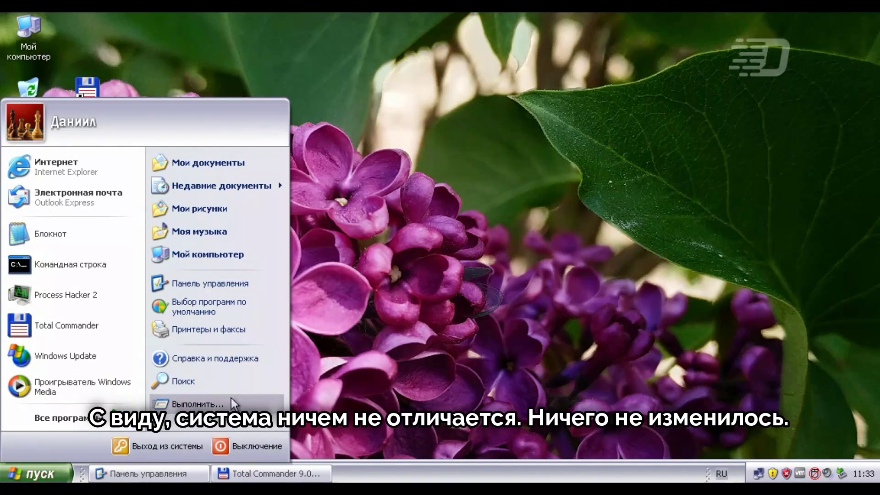
{"action": "left_click", "coordinate": [433, 183]}
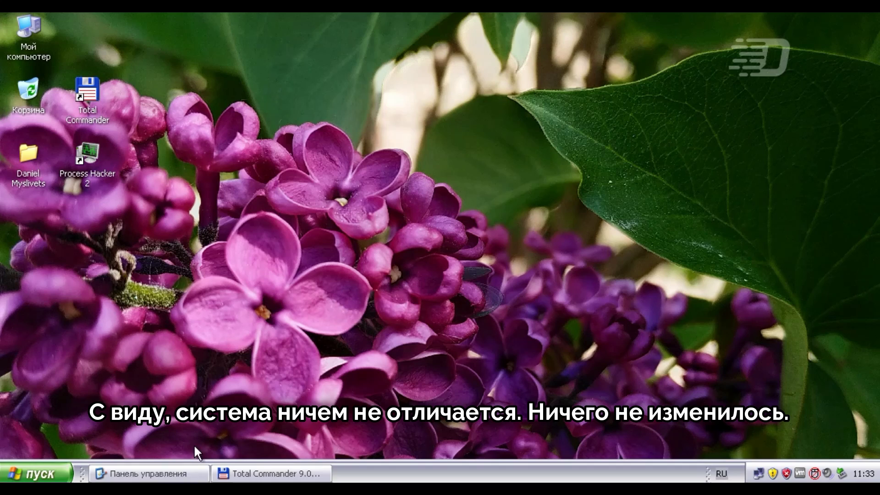
{"action": "left_click", "coordinate": [181, 471]}
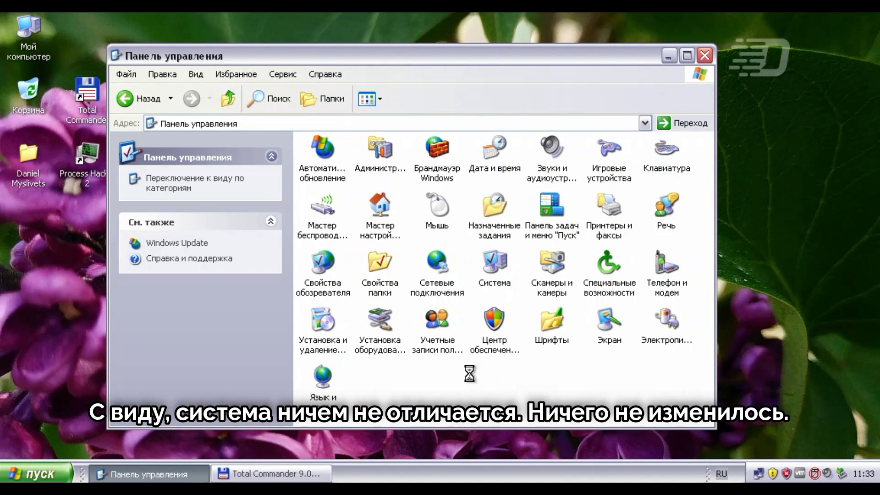
- Try to open the System settings in the Control Panel, and force the hung rundll32.exe window to end
{"action": "key", "text": "shift+F10"}
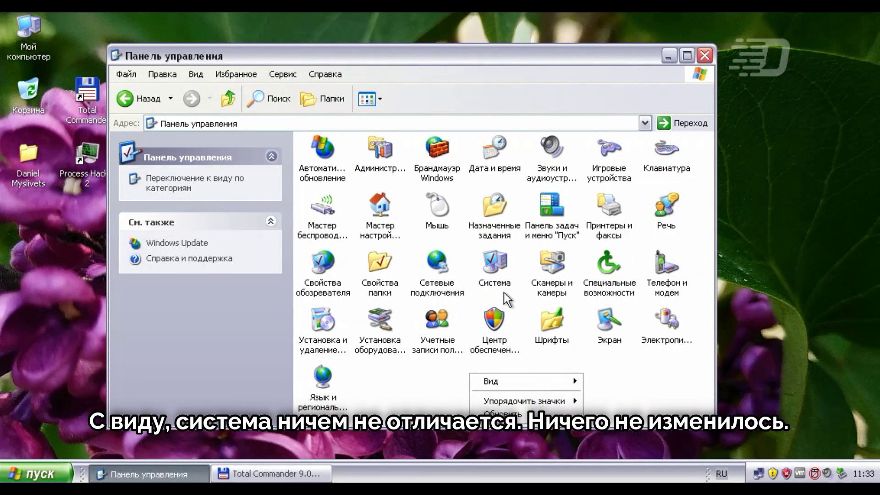
{"action": "left_click", "coordinate": [492, 264]}
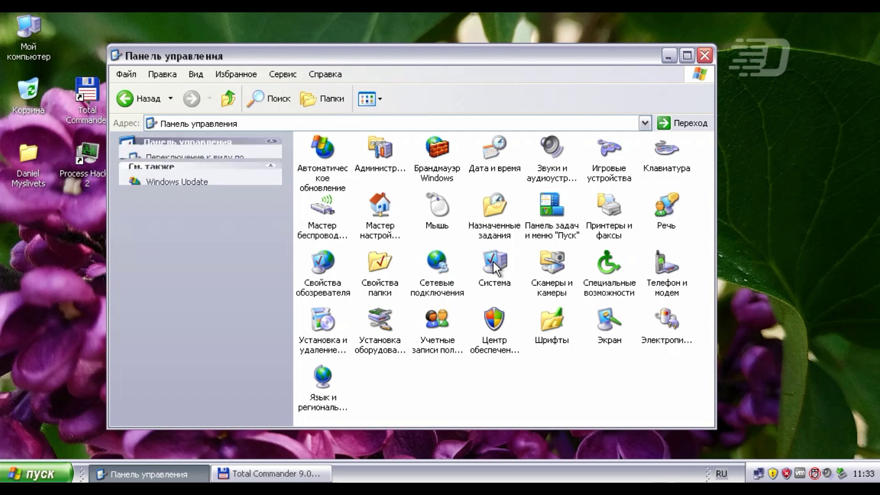
{"action": "double_click", "coordinate": [491, 262]}
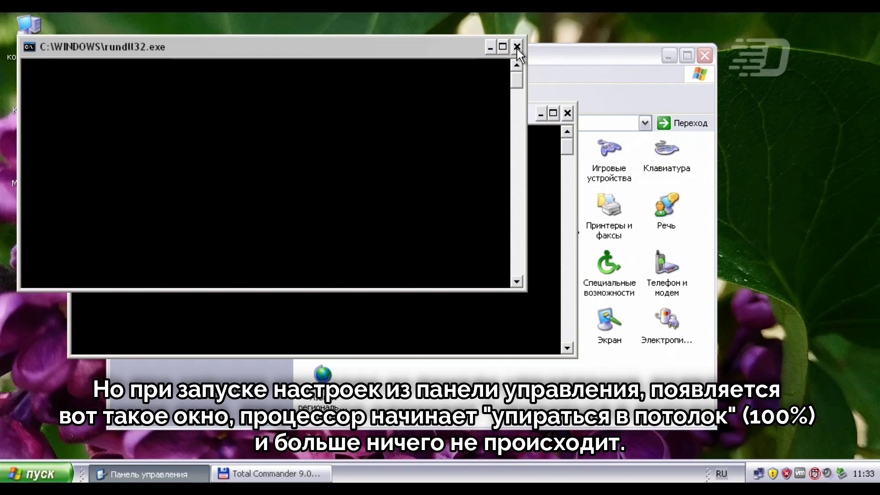
{"action": "left_click", "coordinate": [567, 115]}
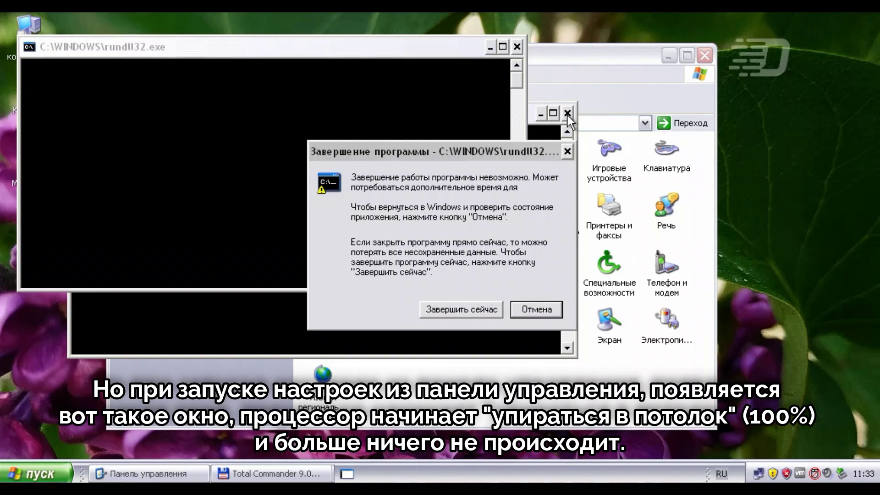
{"action": "left_click", "coordinate": [492, 308]}
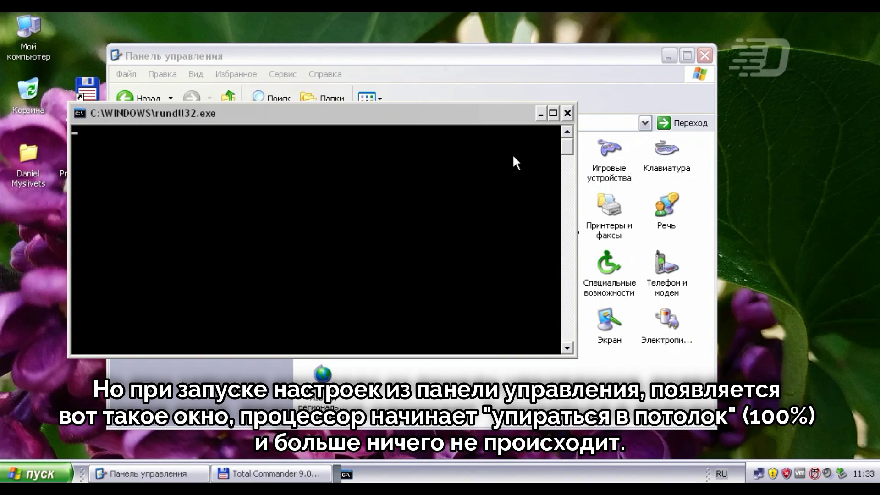
- Check the processor load in Task Manager while rundll32.exe is running, and end the hung rundll32.exe program immediately
{"action": "right_click", "coordinate": [541, 474]}
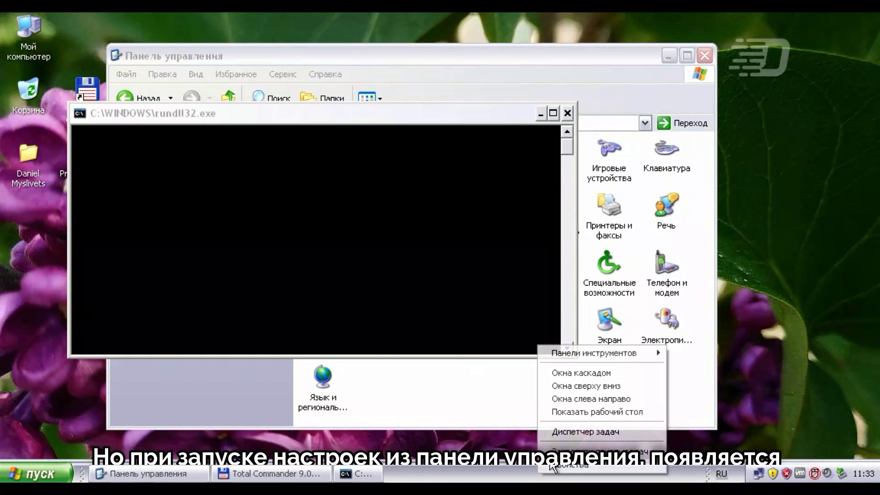
{"action": "left_click", "coordinate": [578, 430]}
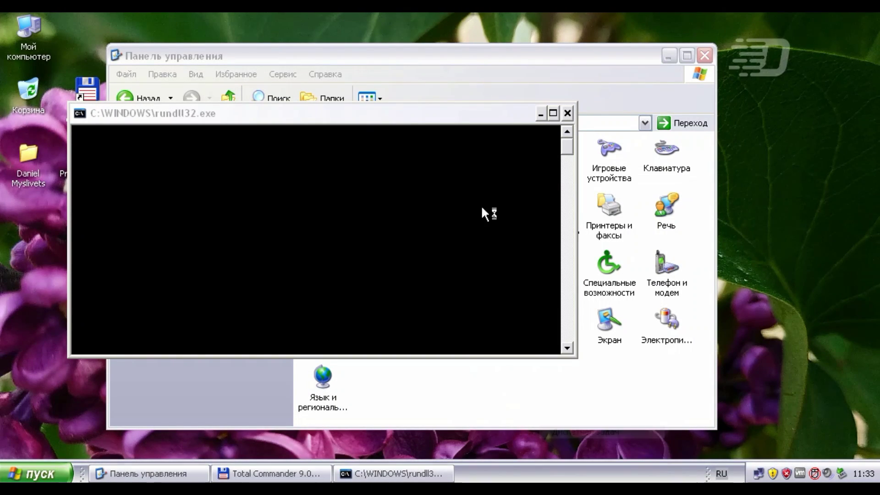
{"action": "left_click", "coordinate": [325, 112]}
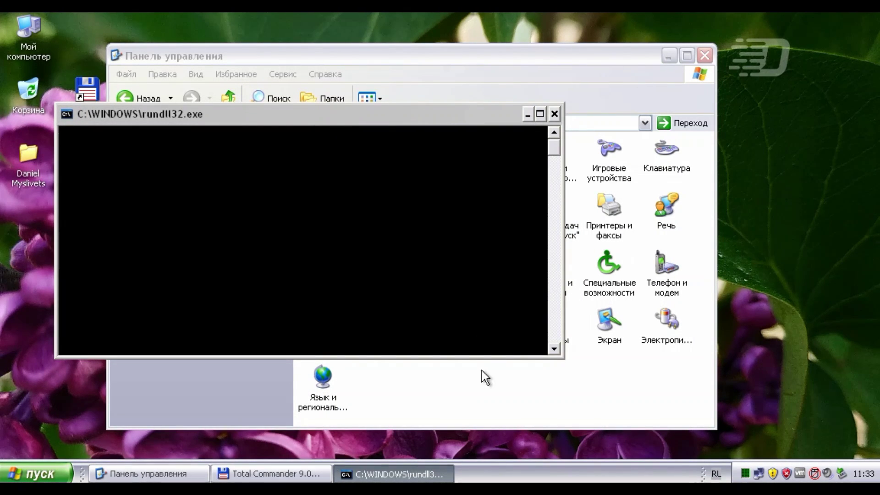
{"action": "right_click", "coordinate": [505, 469]}
{"action": "left_click", "coordinate": [541, 423]}
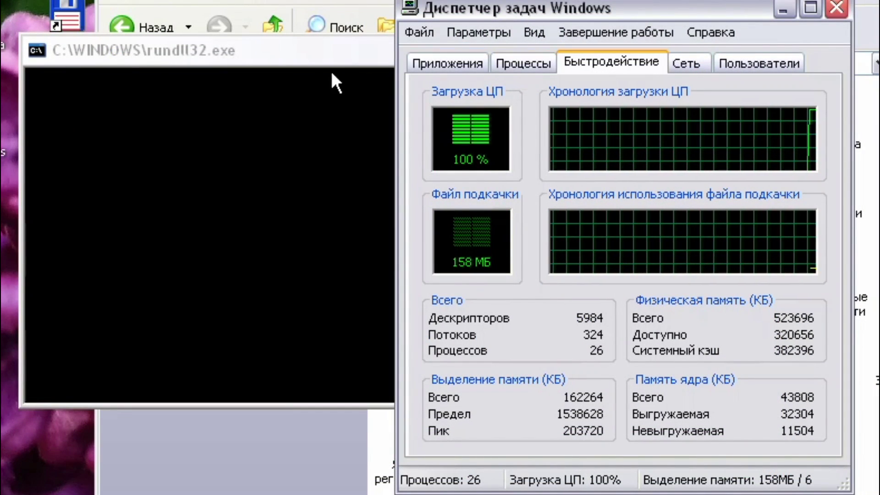
{"action": "left_click", "coordinate": [330, 72]}
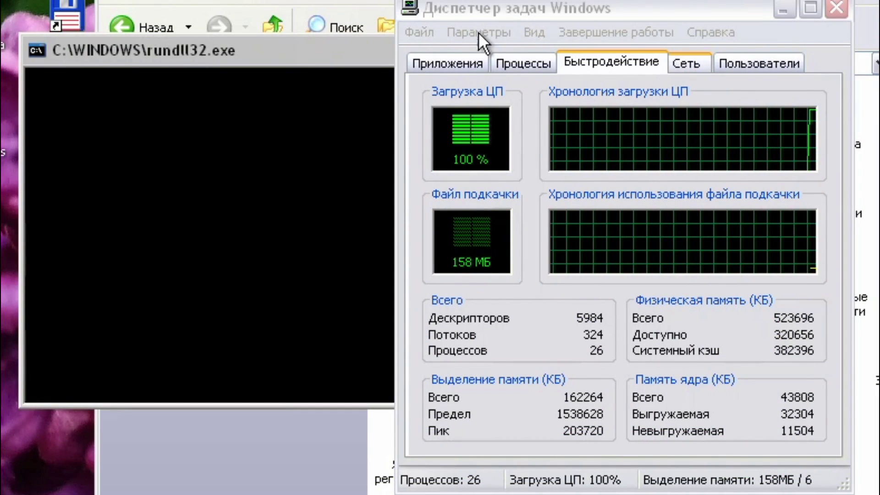
{"action": "double_click", "coordinate": [38, 49]}
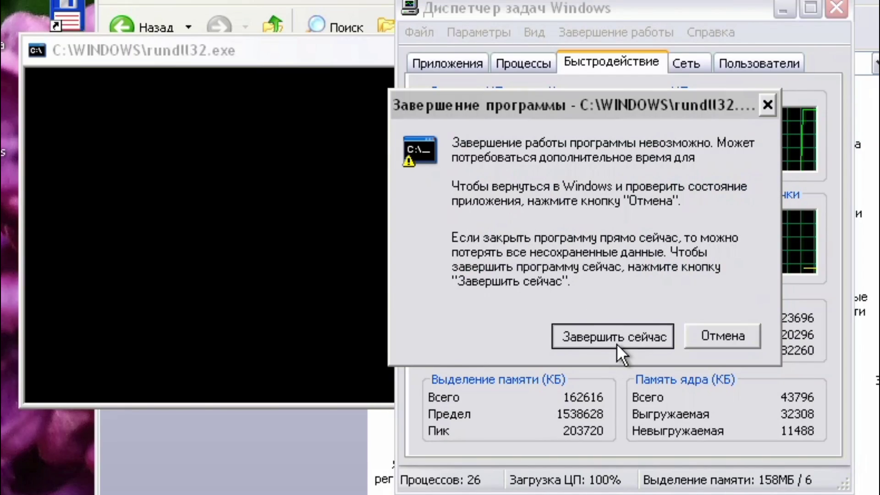
{"action": "left_click", "coordinate": [613, 336]}
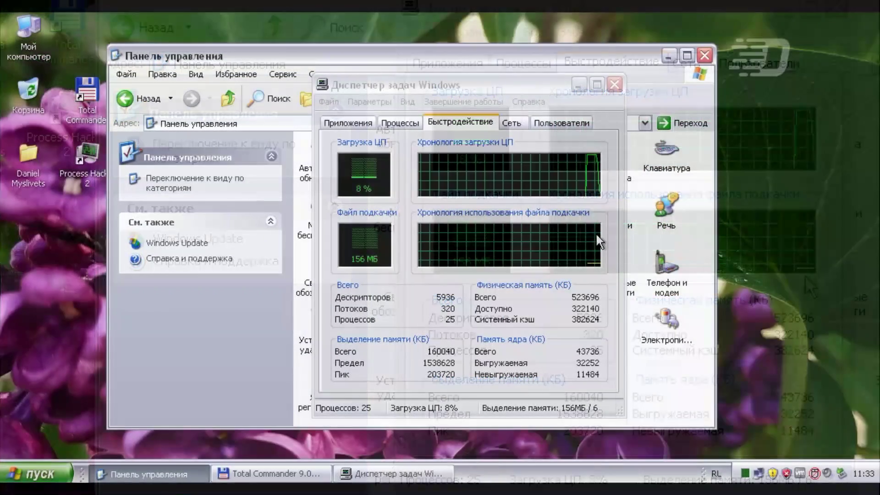
- Try to open the desktop's display properties to change the background, and end the resulting rundll32.exe program
{"action": "right_click", "coordinate": [725, 148]}
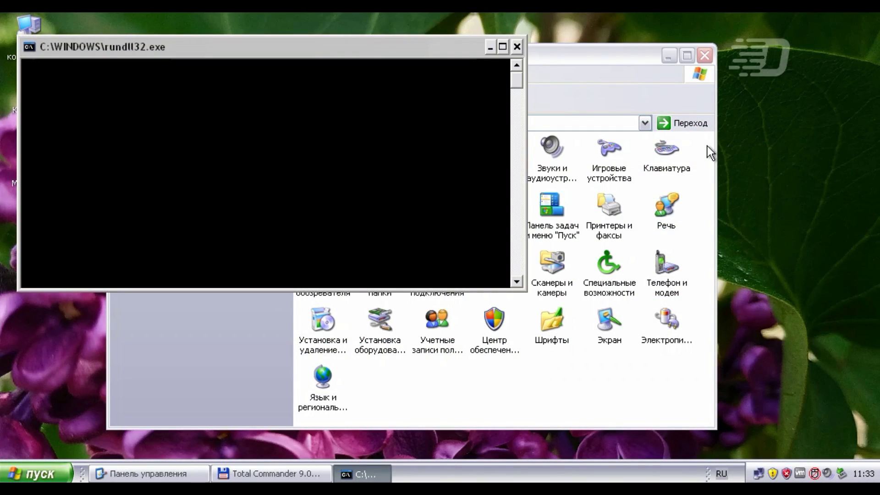
{"action": "left_click", "coordinate": [517, 46]}
{"action": "left_click", "coordinate": [453, 308]}
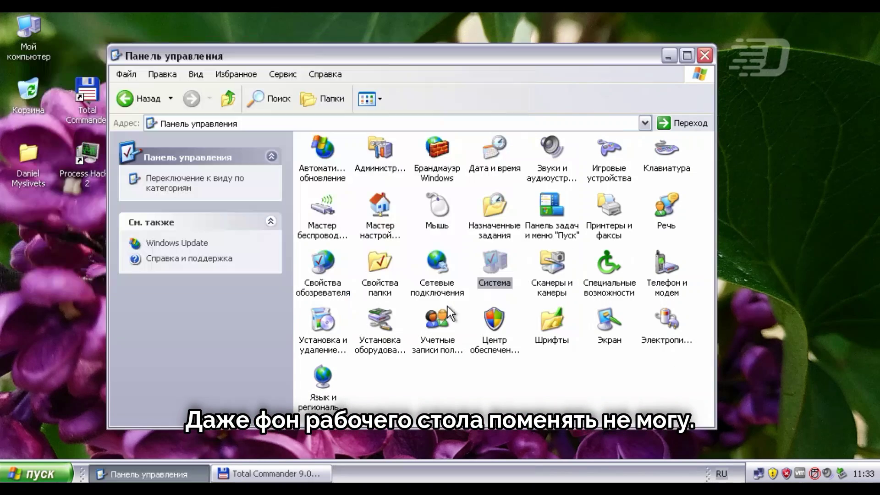
- Test the User Accounts, Taskbar and Start Menu, and Sounds and Audio Devices settings, ending any hung rundll32.exe program
{"action": "double_click", "coordinate": [428, 324]}
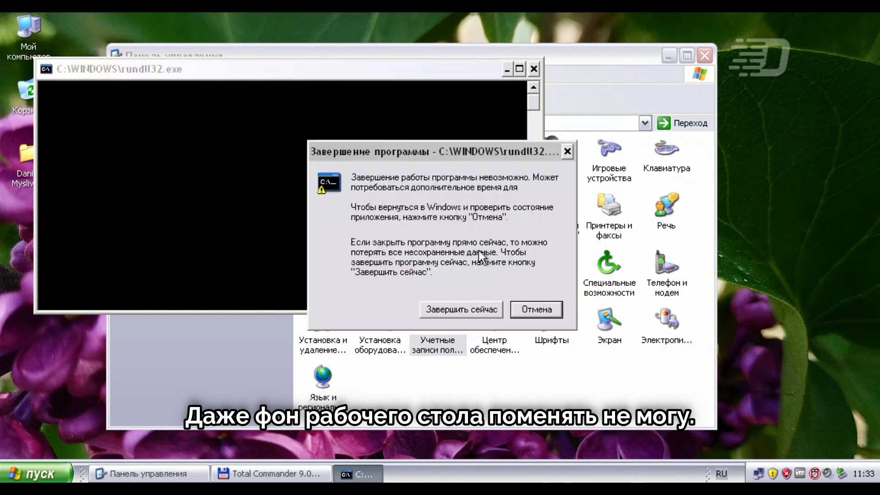
{"action": "left_click", "coordinate": [483, 309]}
{"action": "double_click", "coordinate": [551, 222]}
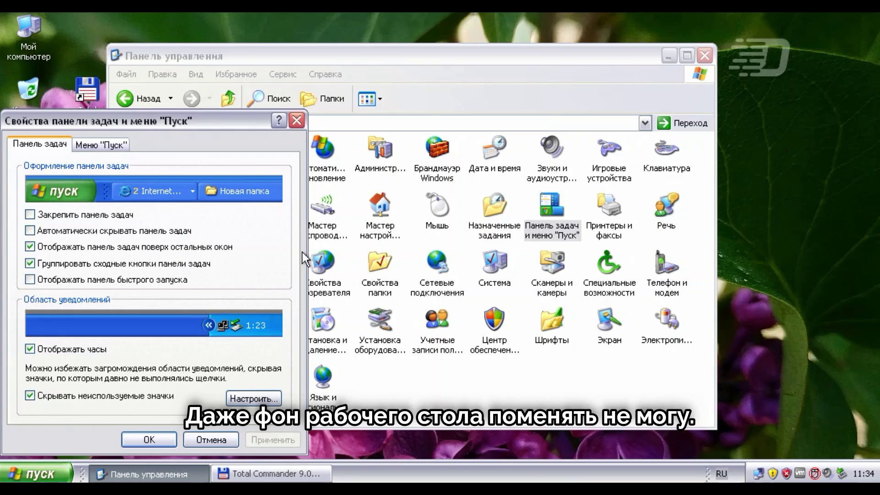
{"action": "left_click", "coordinate": [297, 120]}
{"action": "double_click", "coordinate": [538, 163]}
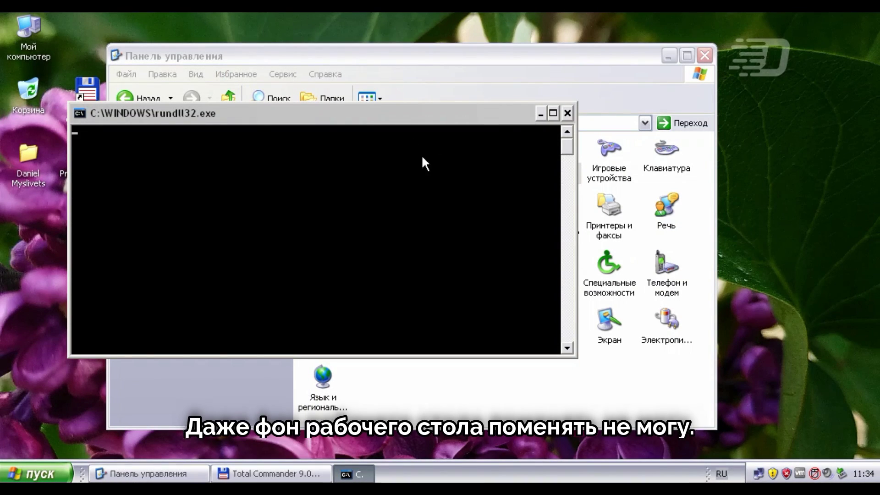
- View the About Windows version information from the Control Panel and close it
{"action": "left_click", "coordinate": [325, 74]}
{"action": "left_click", "coordinate": [351, 122]}
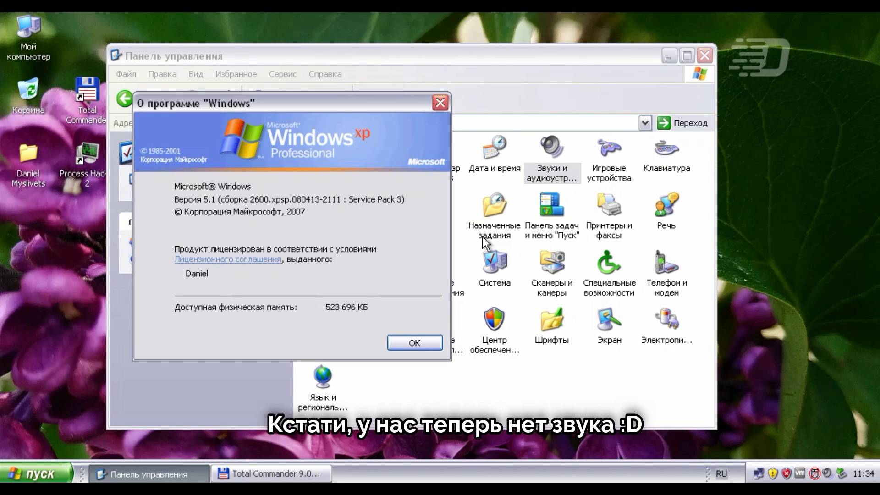
{"action": "left_click", "coordinate": [436, 342]}
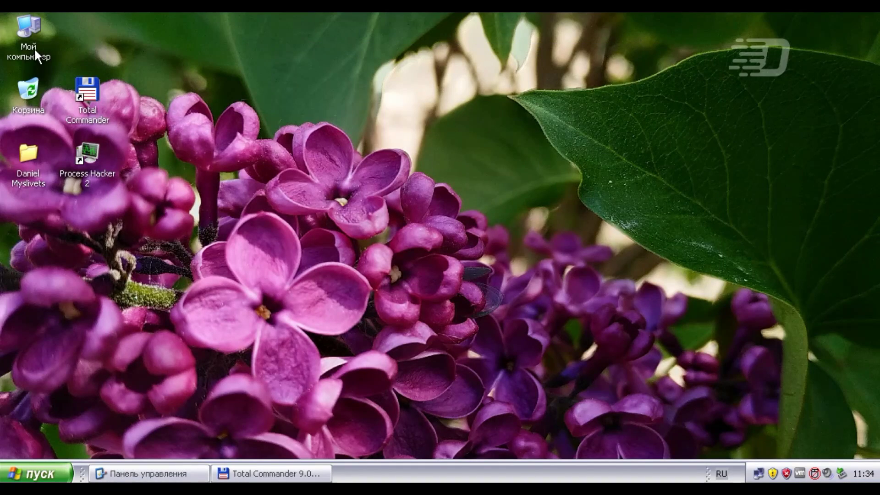
- Open My Computer, reposition its window, look through the listed items and open drive C
{"action": "double_click", "coordinate": [34, 48]}
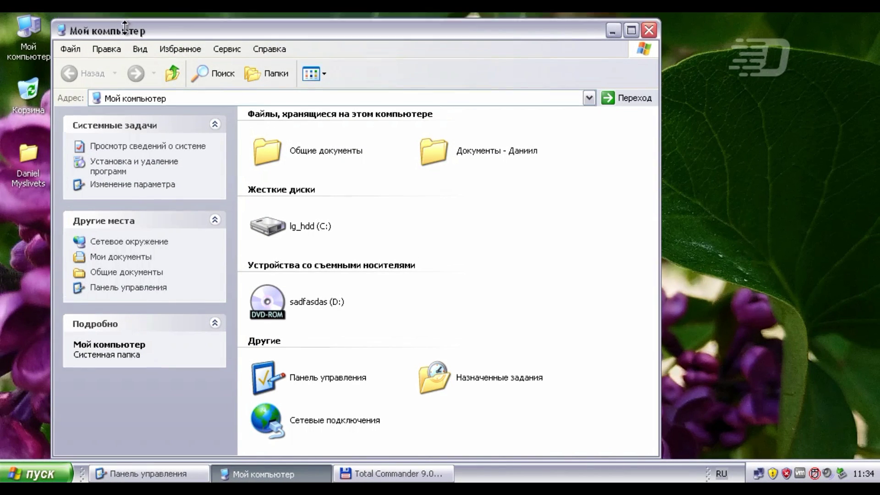
{"action": "left_click_drag", "start_coordinate": [123, 18], "coordinate": [163, 49]}
{"action": "scroll", "coordinate": [403, 229], "scroll_direction": "down", "scroll_amount": 3}
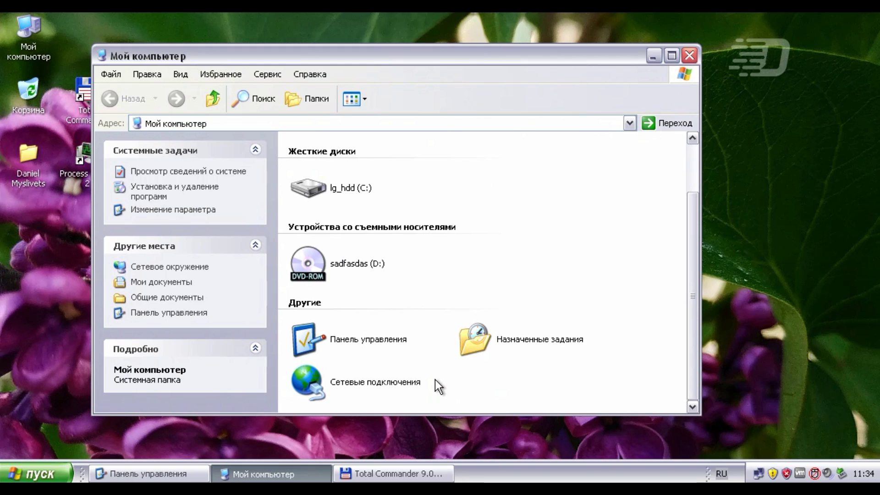
{"action": "scroll", "coordinate": [389, 288], "scroll_direction": "up", "scroll_amount": 3}
{"action": "double_click", "coordinate": [355, 252]}
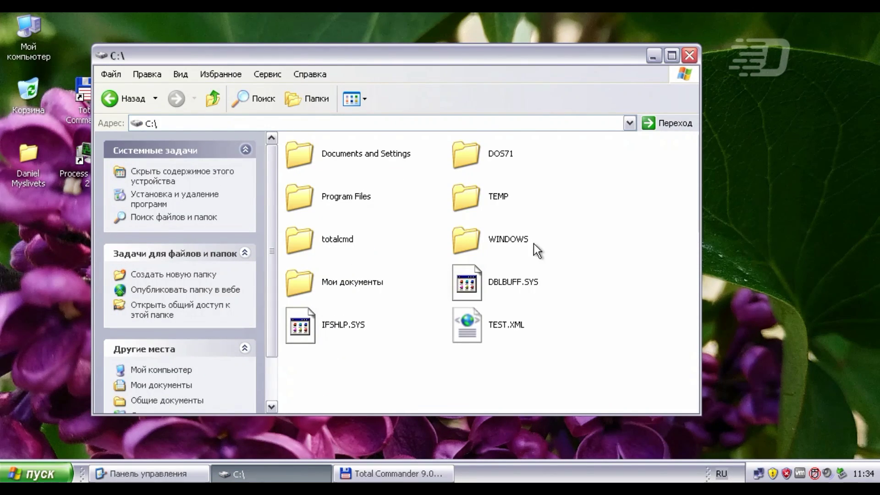
- Try to open the WINDOWS folder on drive C directly from the folder window
{"action": "left_click", "coordinate": [486, 243]}
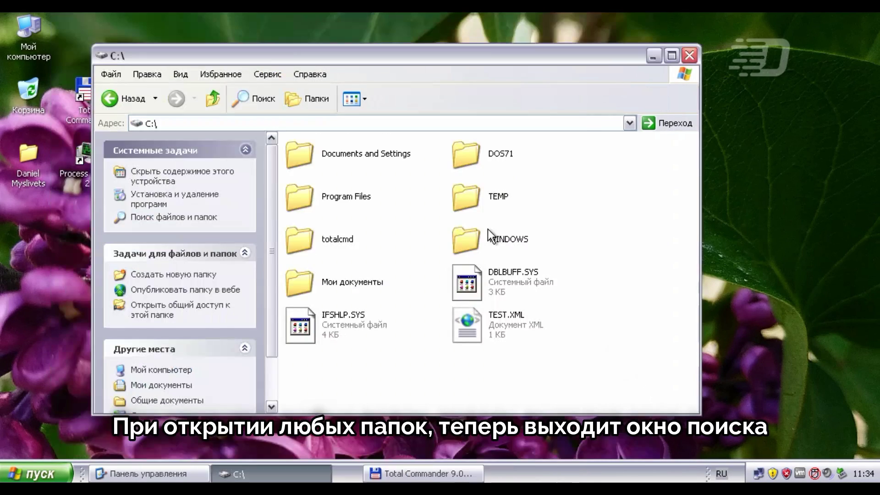
{"action": "double_click", "coordinate": [488, 230]}
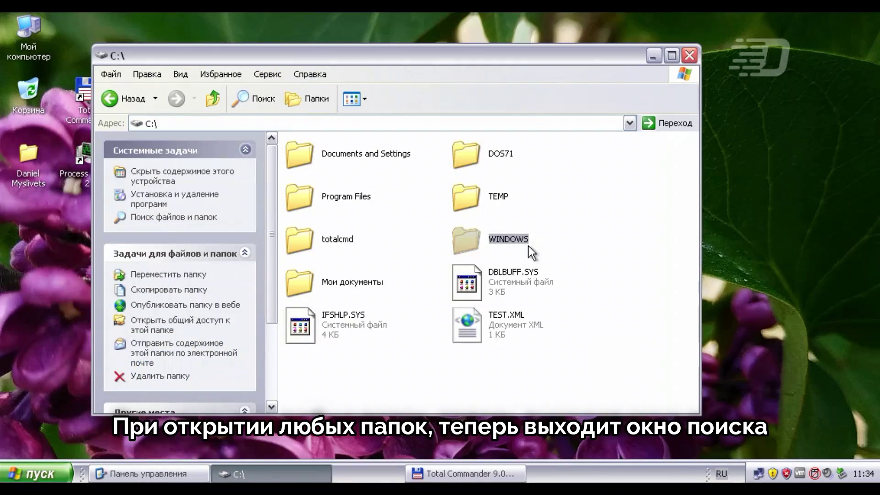
{"action": "double_click", "coordinate": [529, 246]}
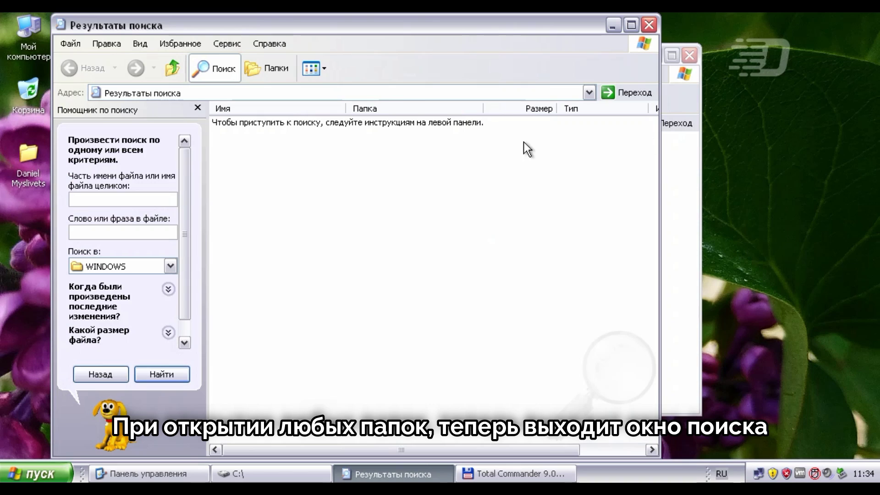
- Go up from the search results window and repeatedly try to reach the WINDOWS folder through My Computer and drive C
{"action": "left_click", "coordinate": [177, 70]}
{"action": "double_click", "coordinate": [243, 135]}
{"action": "double_click", "coordinate": [243, 122]}
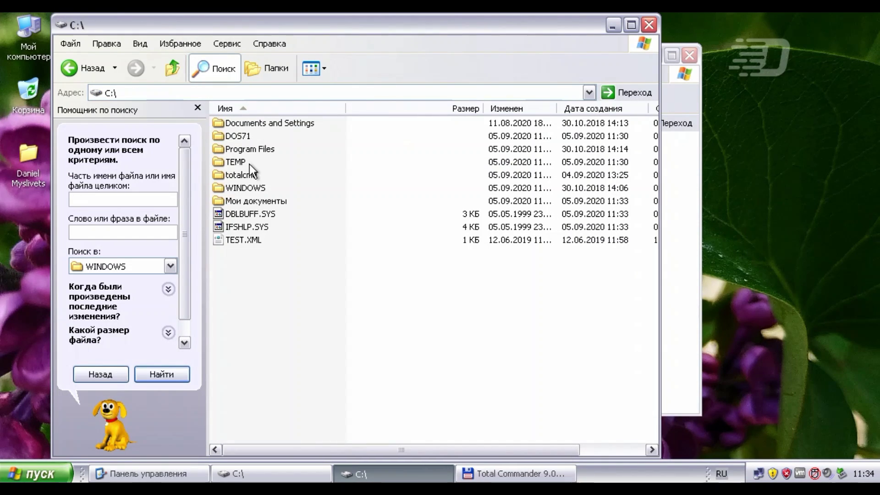
{"action": "double_click", "coordinate": [252, 187]}
{"action": "left_click", "coordinate": [194, 67]}
{"action": "double_click", "coordinate": [263, 136]}
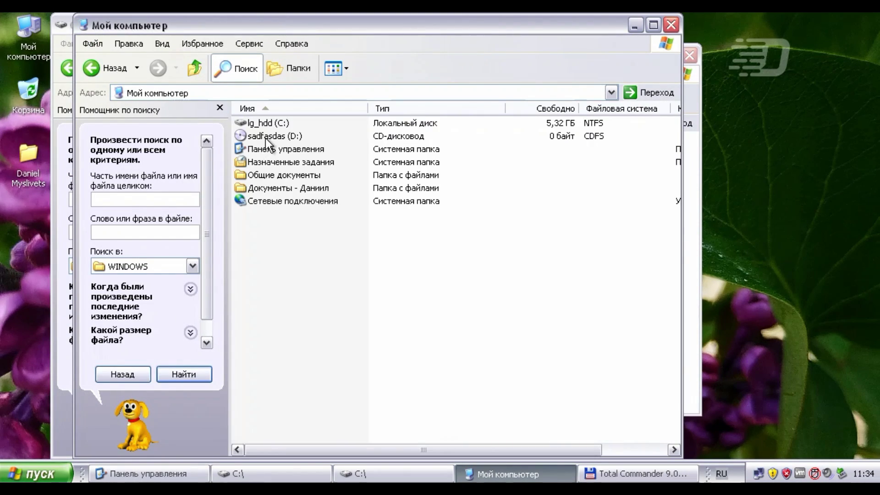
{"action": "double_click", "coordinate": [266, 123]}
{"action": "double_click", "coordinate": [266, 187]}
{"action": "left_click", "coordinate": [217, 68]}
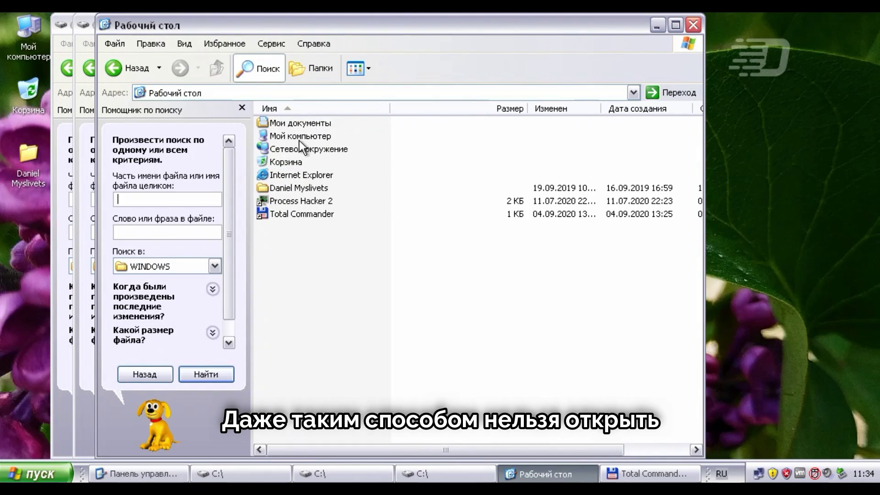
{"action": "double_click", "coordinate": [298, 137]}
{"action": "double_click", "coordinate": [290, 122]}
- Close all the extra search windows and try to open the Мои документы folder on drive C
{"action": "left_click", "coordinate": [694, 25]}
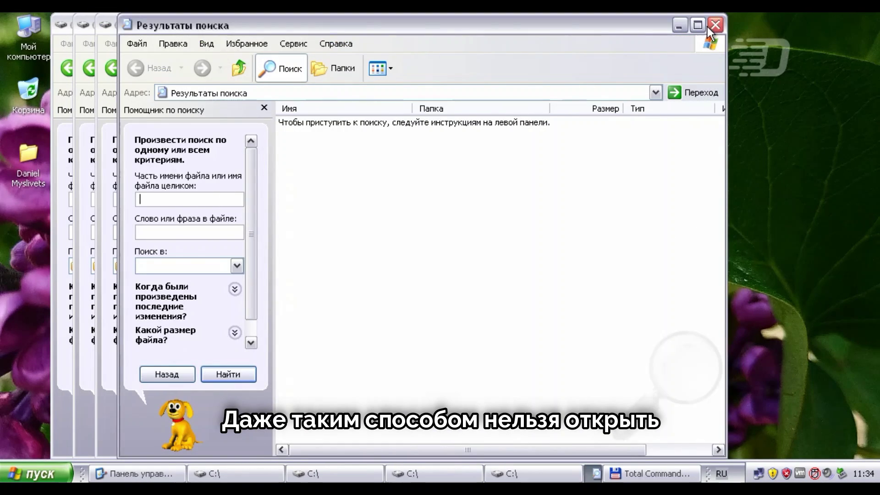
{"action": "left_click", "coordinate": [667, 19]}
{"action": "left_click", "coordinate": [673, 25]}
{"action": "left_click", "coordinate": [654, 23]}
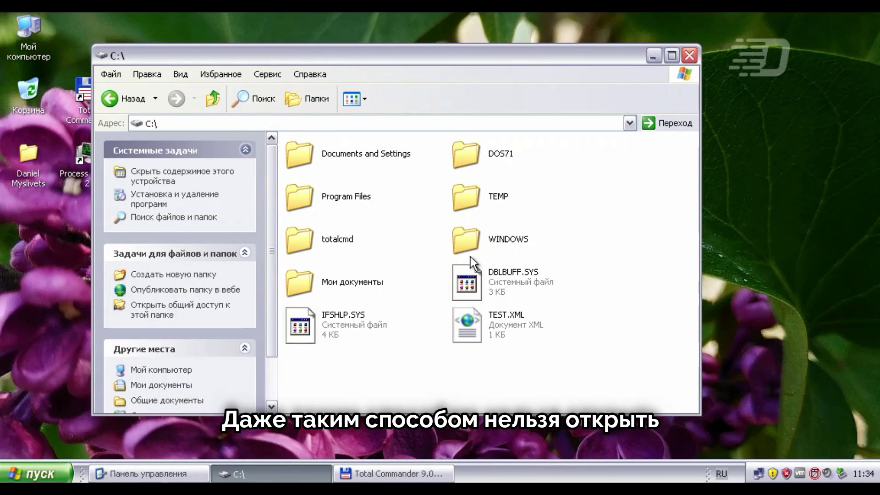
{"action": "double_click", "coordinate": [379, 278]}
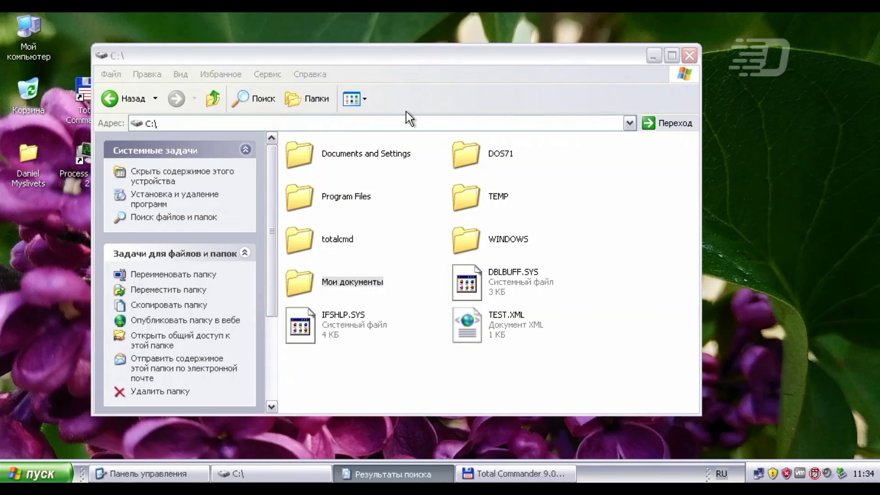
- Open C:\WINDOWS by choosing its path from the address suggestions, and browse the folder's contents
{"action": "left_click", "coordinate": [426, 121]}
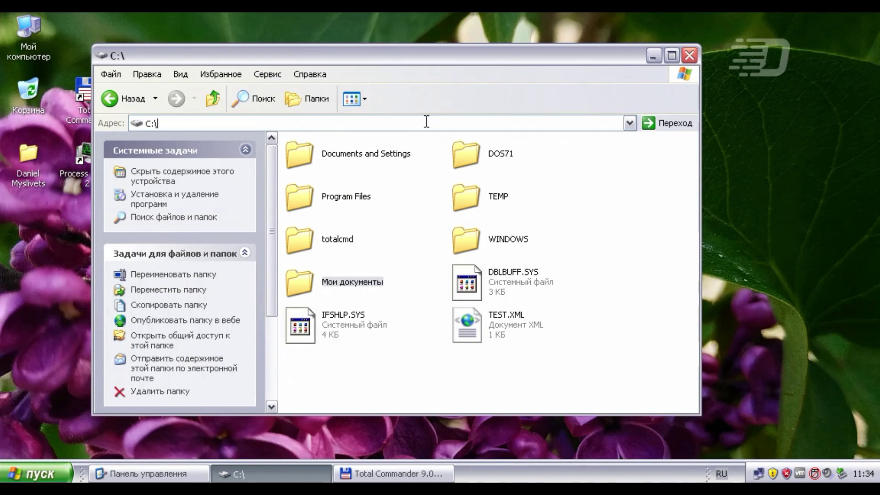
{"action": "key", "text": "Down"}
{"action": "key", "text": "Down"}
{"action": "key", "text": "Down"}
{"action": "key", "text": "Down"}
{"action": "key", "text": "Down"}
{"action": "key", "text": "Down"}
{"action": "key", "text": "Down"}
{"action": "key", "text": "Down"}
{"action": "key", "text": "Down"}
{"action": "key", "text": "Down"}
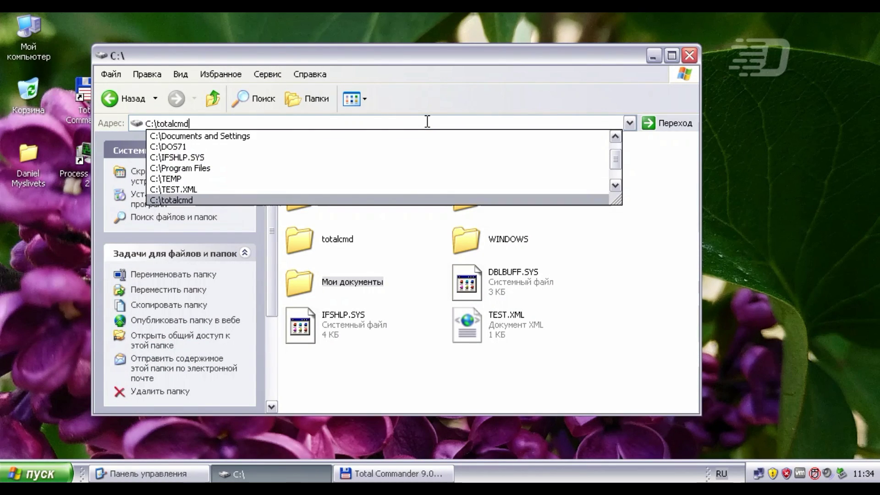
{"action": "key", "text": "Return"}
{"action": "scroll", "coordinate": [545, 197], "scroll_direction": "down", "scroll_amount": 10}
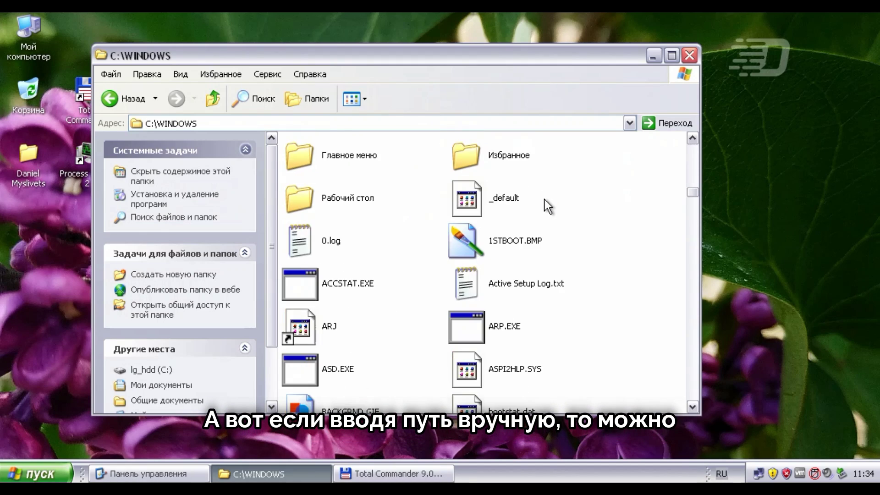
{"action": "scroll", "coordinate": [544, 201], "scroll_direction": "up", "scroll_amount": 10}
{"action": "scroll", "coordinate": [505, 238], "scroll_direction": "down", "scroll_amount": 2}
{"action": "scroll", "coordinate": [466, 271], "scroll_direction": "up", "scroll_amount": 5}
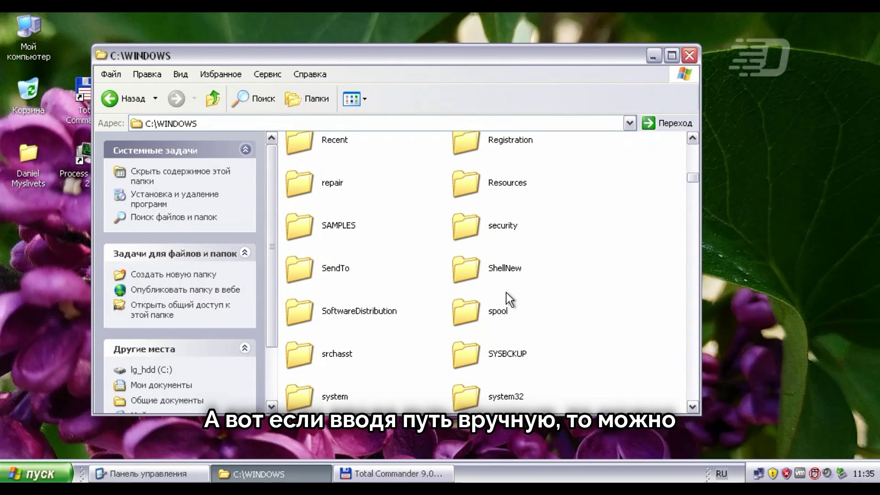
- Go up from C:\WINDOWS to Мой компьютер and try to view the system information, closing the console window
{"action": "left_click", "coordinate": [505, 298]}
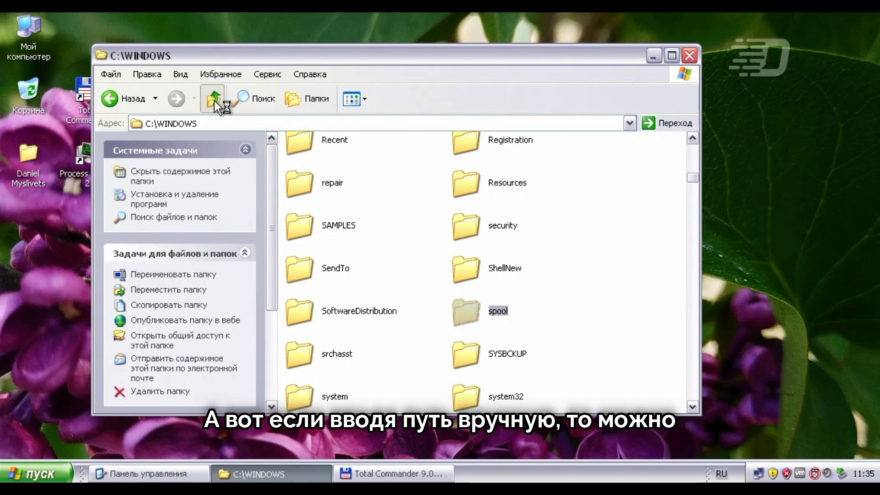
{"action": "left_click", "coordinate": [212, 99]}
{"action": "left_click", "coordinate": [213, 100]}
{"action": "scroll", "coordinate": [389, 207], "scroll_direction": "down", "scroll_amount": 3}
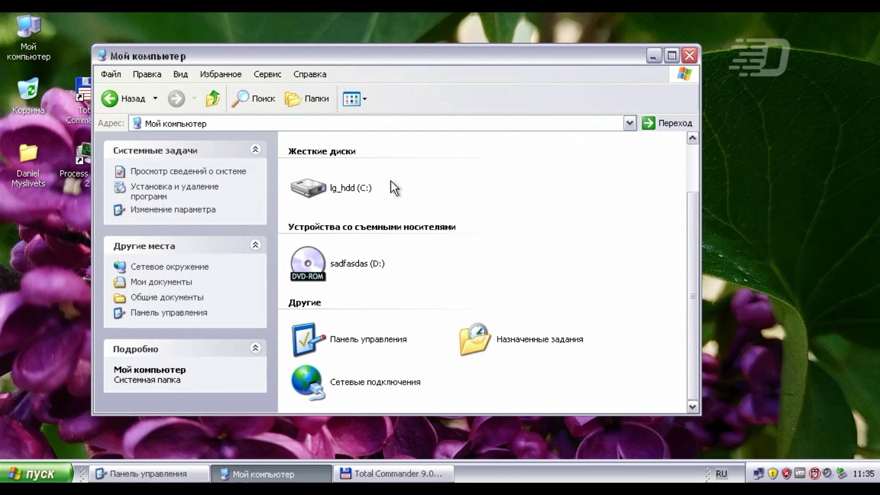
{"action": "left_click", "coordinate": [176, 174]}
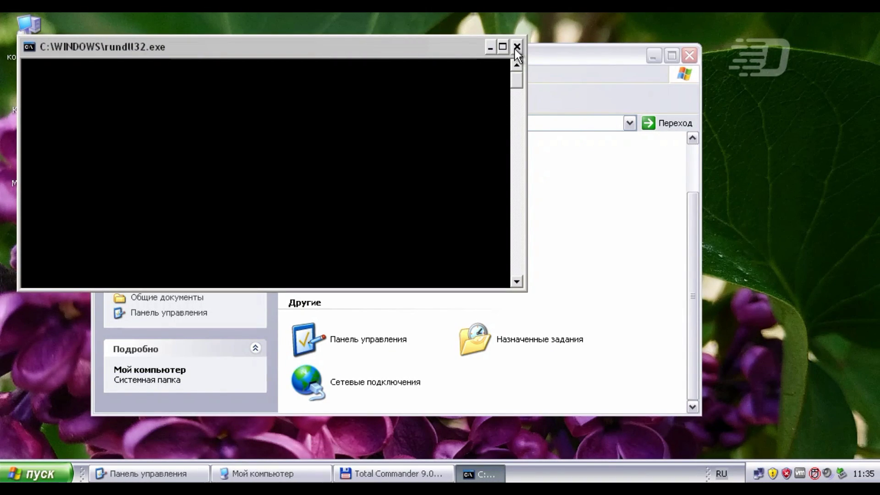
{"action": "left_click", "coordinate": [519, 48]}
{"action": "left_click", "coordinate": [483, 313]}
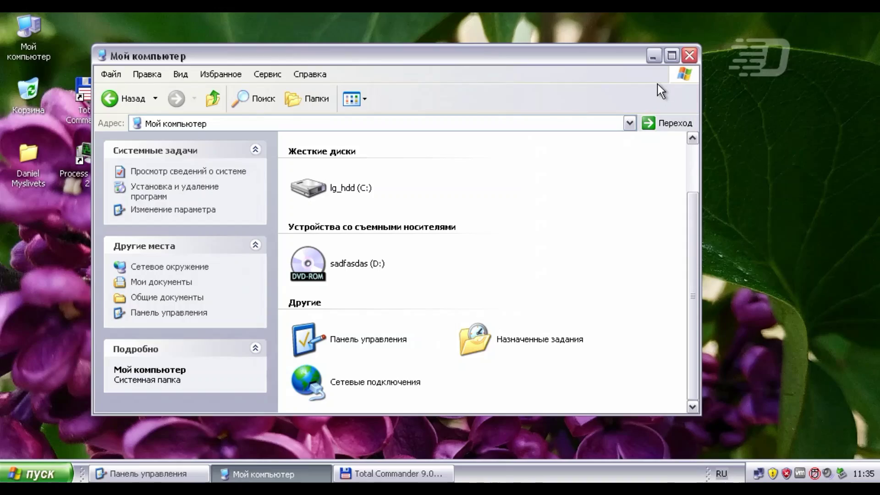
- Minimize Мой компьютер and try opening the user's named folder and Корзина from the desktop, closing each resulting window
{"action": "left_click", "coordinate": [653, 56]}
{"action": "double_click", "coordinate": [40, 174]}
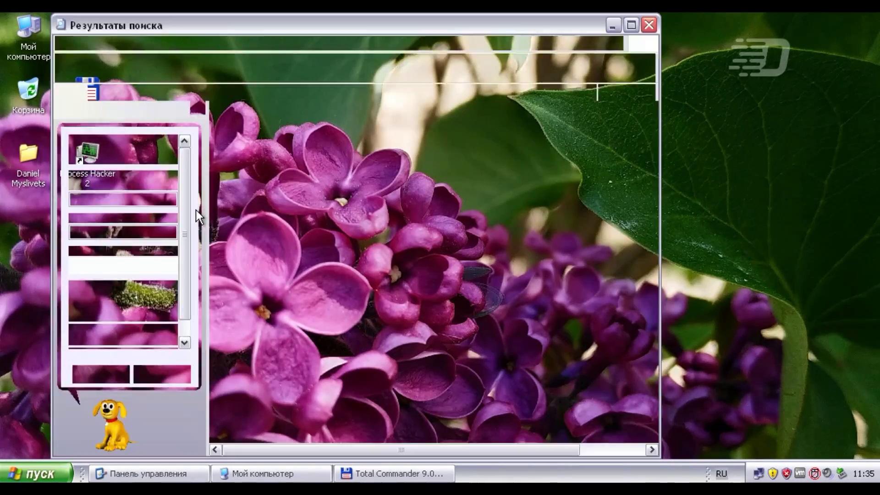
{"action": "left_click", "coordinate": [650, 22]}
{"action": "double_click", "coordinate": [32, 90]}
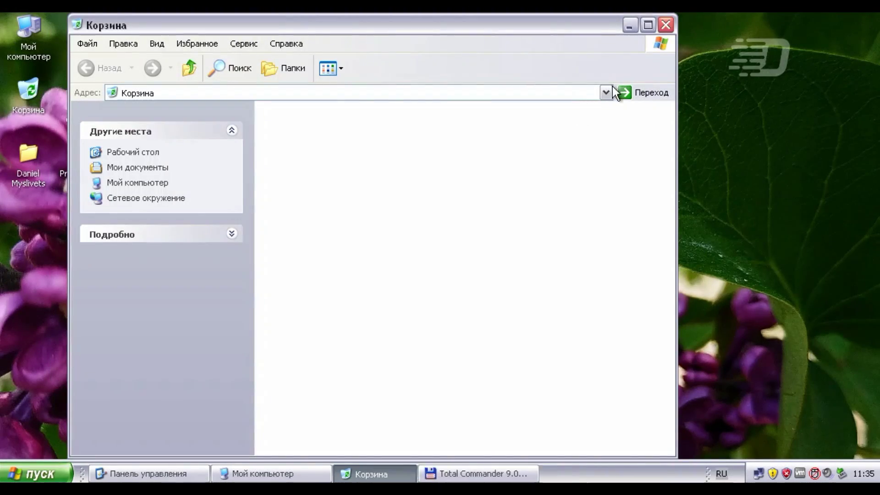
{"action": "left_click", "coordinate": [665, 26]}
- Try to open Справка и поддержка, Поиск and Выполнить, agreeing to place a desktop shortcut for each
{"action": "left_click", "coordinate": [28, 477]}
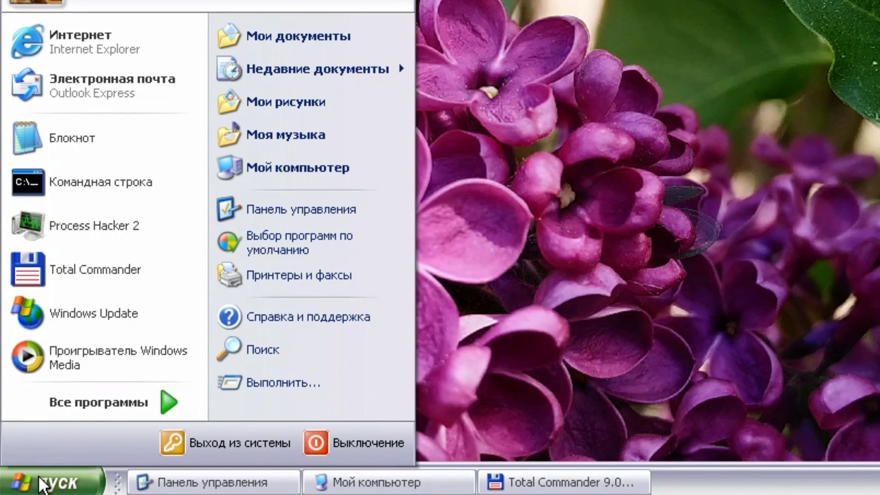
{"action": "left_click", "coordinate": [263, 317]}
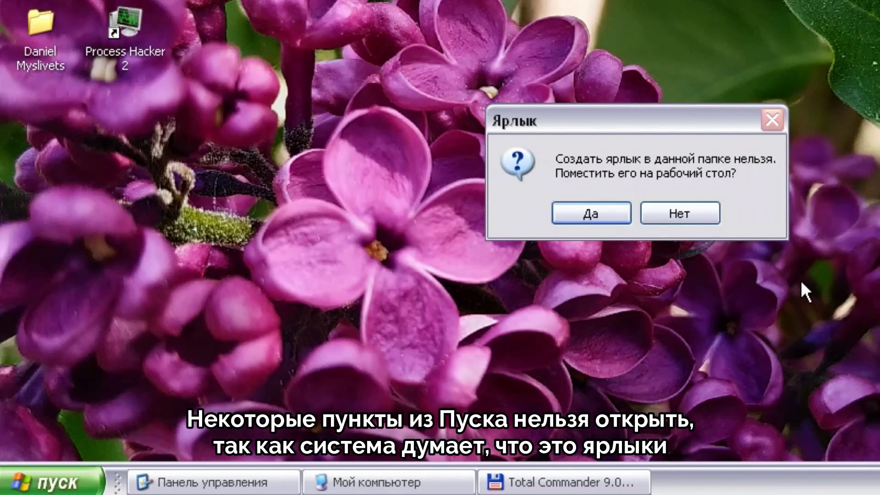
{"action": "left_click", "coordinate": [592, 215]}
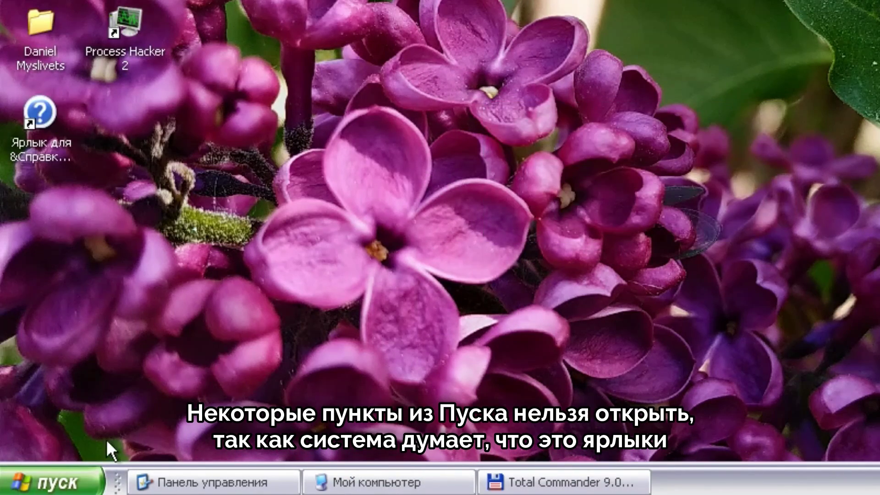
{"action": "left_click", "coordinate": [53, 481]}
{"action": "left_click", "coordinate": [309, 399]}
{"action": "left_click", "coordinate": [614, 220]}
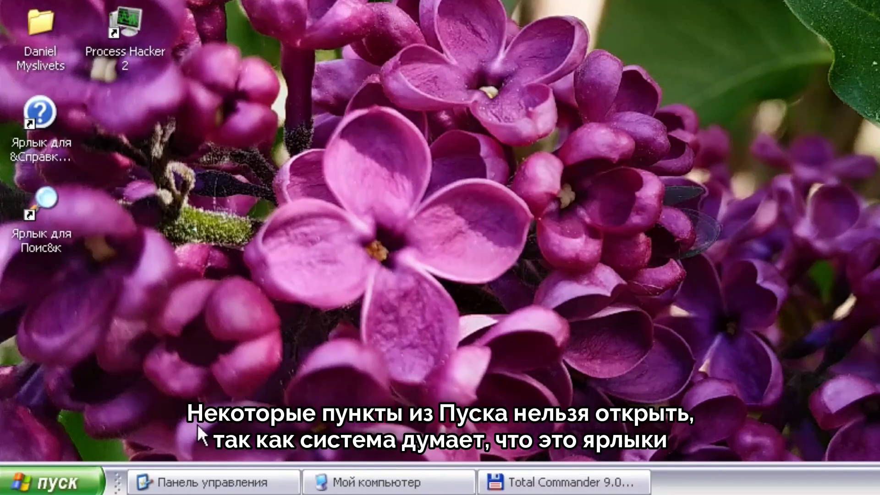
{"action": "left_click", "coordinate": [53, 481]}
{"action": "left_click", "coordinate": [346, 382]}
{"action": "left_click", "coordinate": [619, 211]}
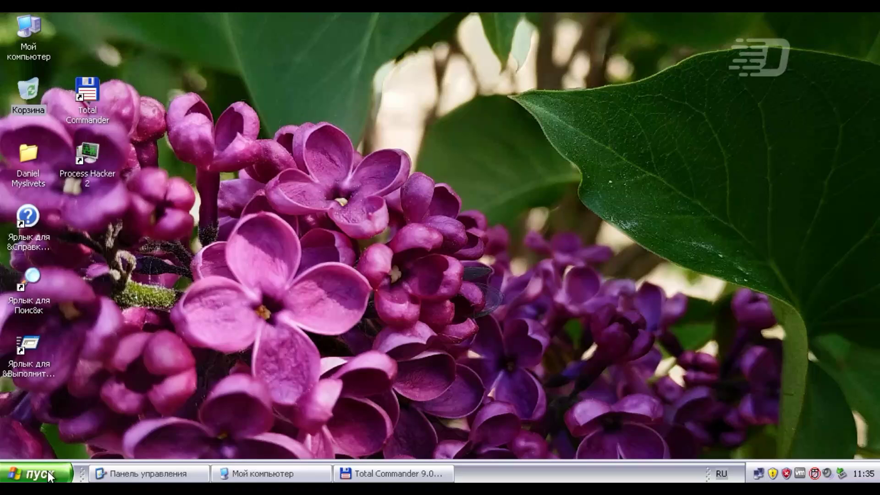
- Launch Paint from the Стандартные programs to test it, and close it again
{"action": "left_click", "coordinate": [48, 471]}
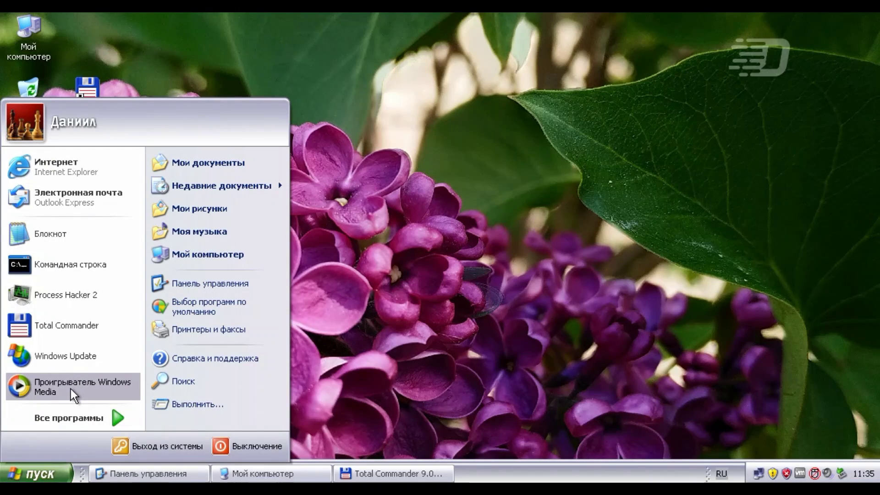
{"action": "mouse_move", "coordinate": [79, 411]}
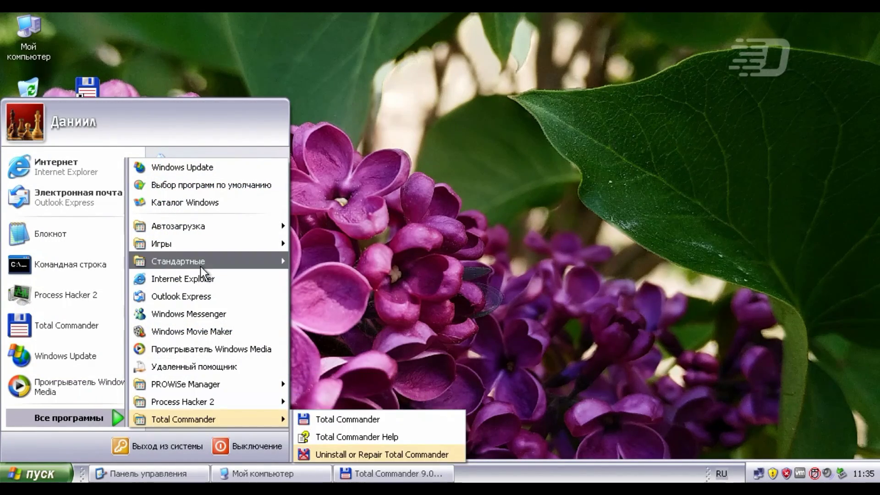
{"action": "mouse_move", "coordinate": [200, 262]}
{"action": "left_click", "coordinate": [348, 300]}
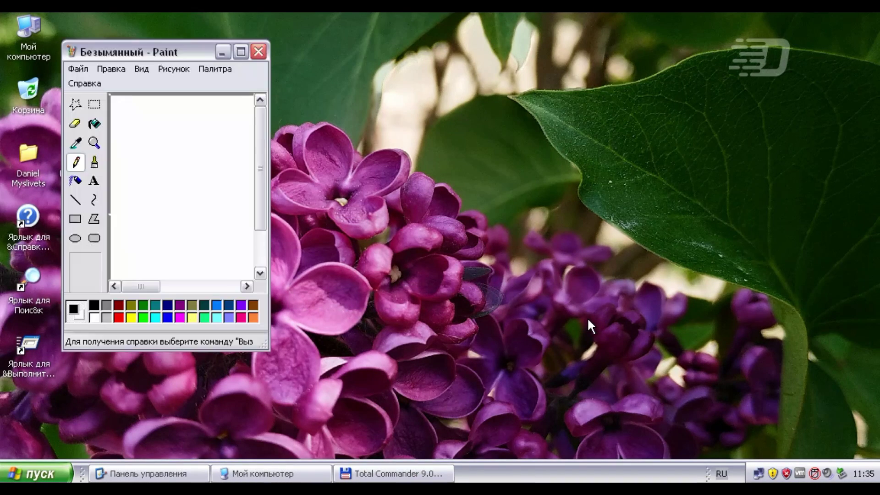
{"action": "left_click", "coordinate": [259, 52]}
- Launch Проигрыватель Windows Media and dismiss the setup_wm.exe invalid-image error
{"action": "left_click", "coordinate": [58, 469]}
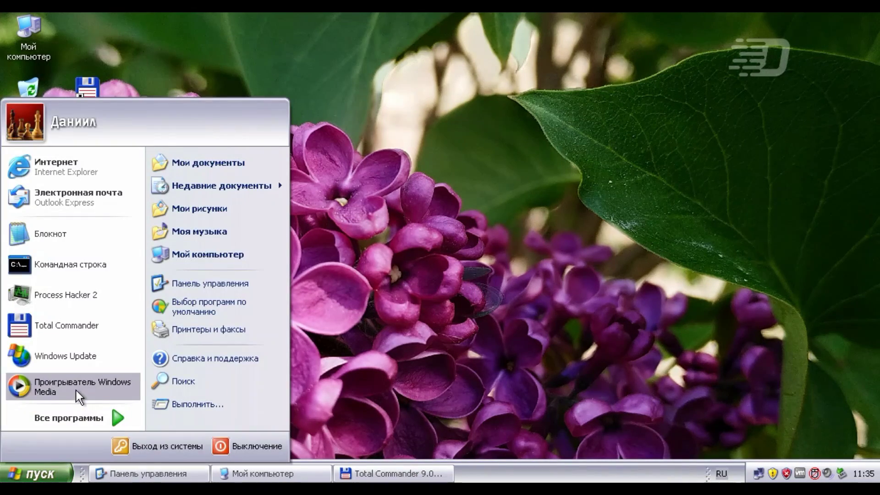
{"action": "left_click", "coordinate": [76, 390]}
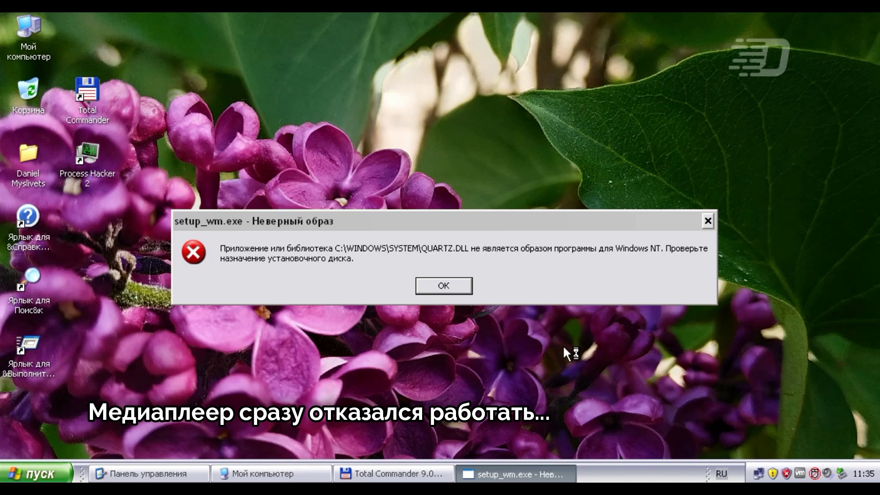
{"action": "left_click", "coordinate": [457, 282]}
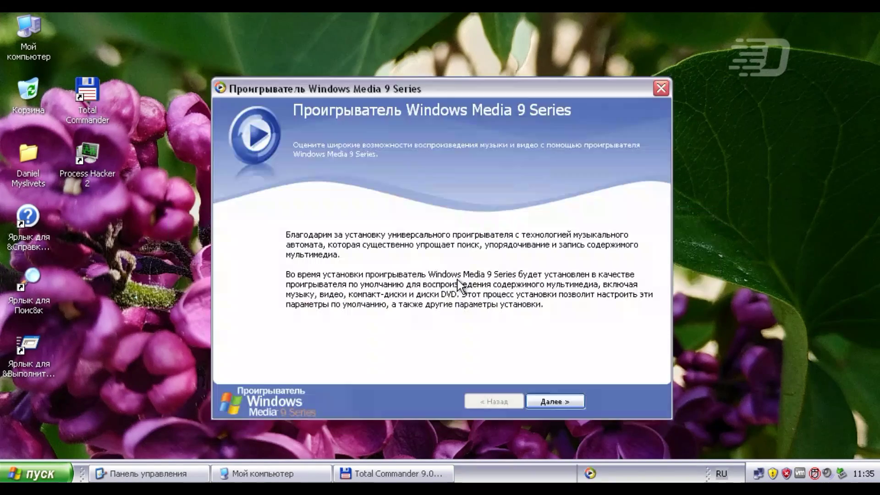
- Finish the Windows Media 9 Series player setup with its default options, and close the player without sending the error report
{"action": "left_click", "coordinate": [553, 405]}
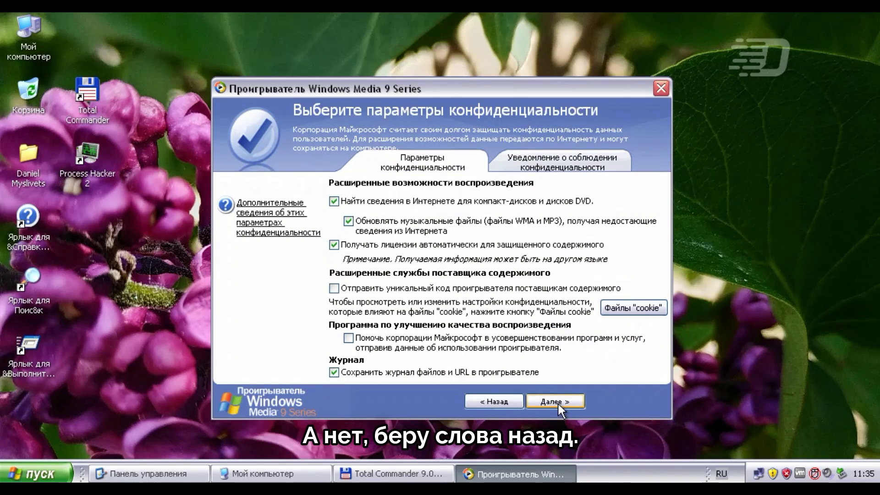
{"action": "left_click", "coordinate": [558, 404]}
{"action": "left_click", "coordinate": [485, 171]}
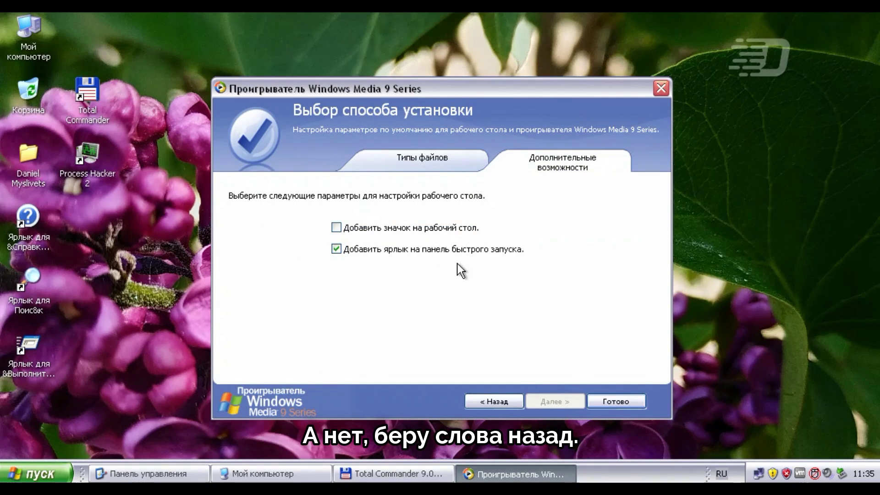
{"action": "left_click", "coordinate": [604, 402]}
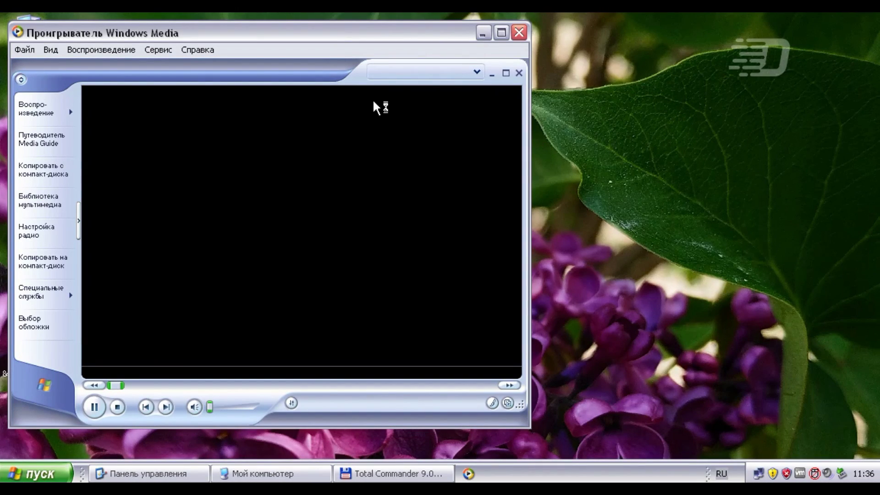
{"action": "left_click", "coordinate": [523, 35]}
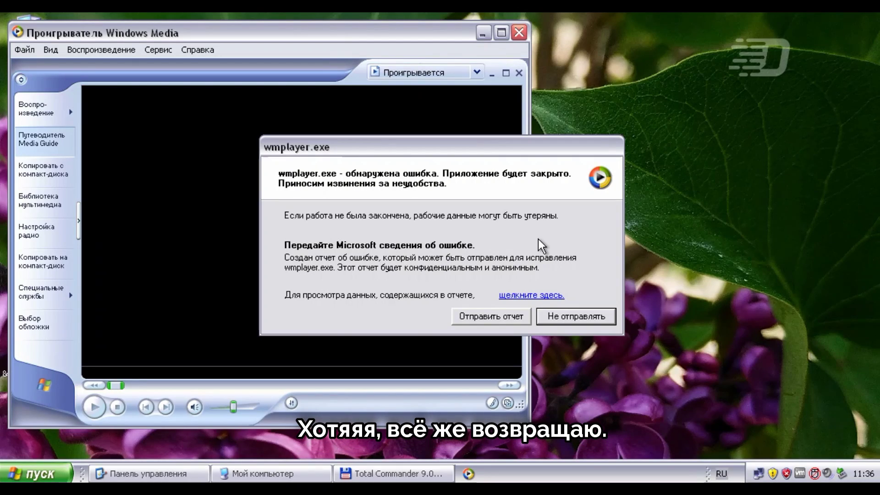
{"action": "left_click", "coordinate": [550, 316]}
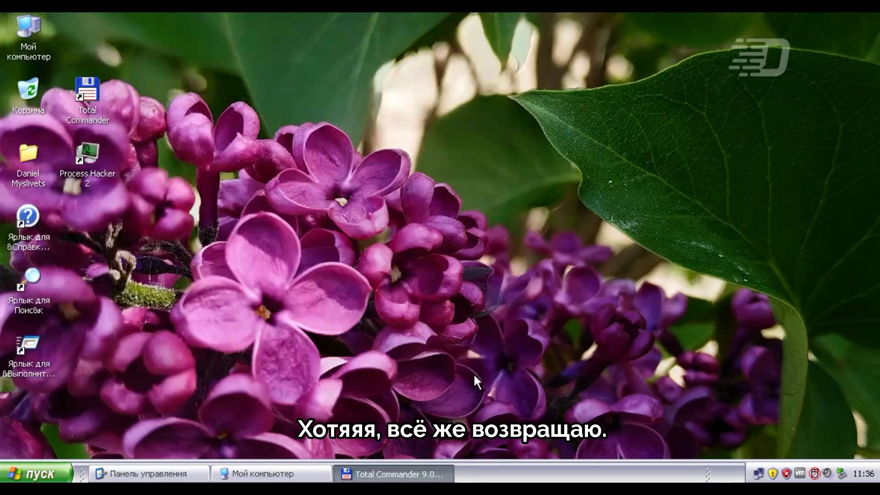
- Show the quick launch bar on the taskbar and test it by launching and closing Process Hacker
{"action": "right_click", "coordinate": [541, 472]}
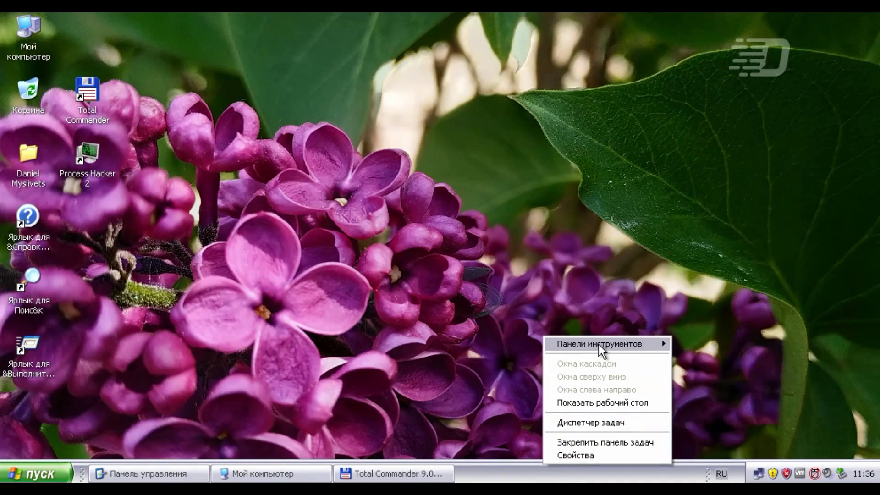
{"action": "mouse_move", "coordinate": [599, 345]}
{"action": "left_click", "coordinate": [711, 381]}
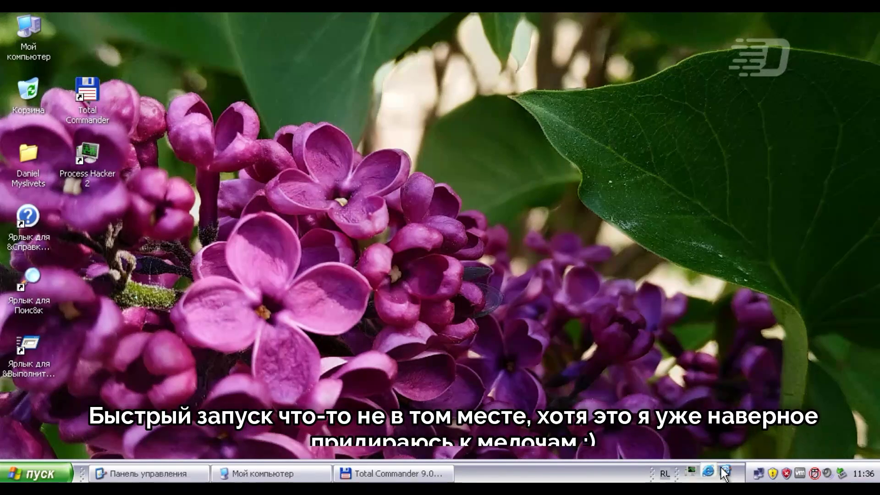
{"action": "left_click", "coordinate": [691, 472]}
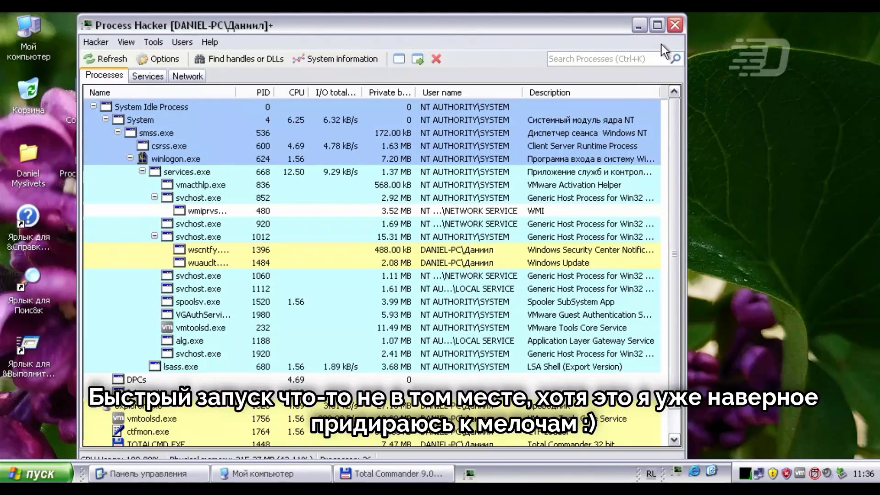
{"action": "left_click", "coordinate": [675, 26]}
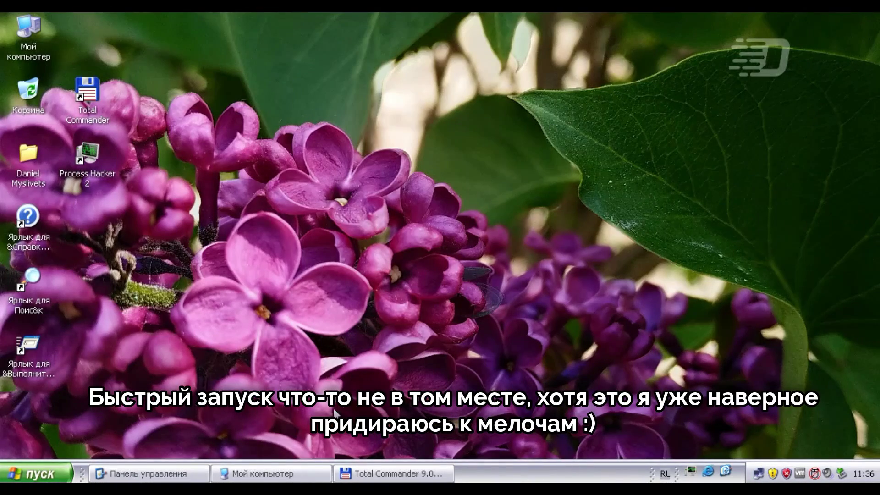
- Restore the Мой компьютер window and examine its Сервис commands
{"action": "left_click", "coordinate": [296, 468]}
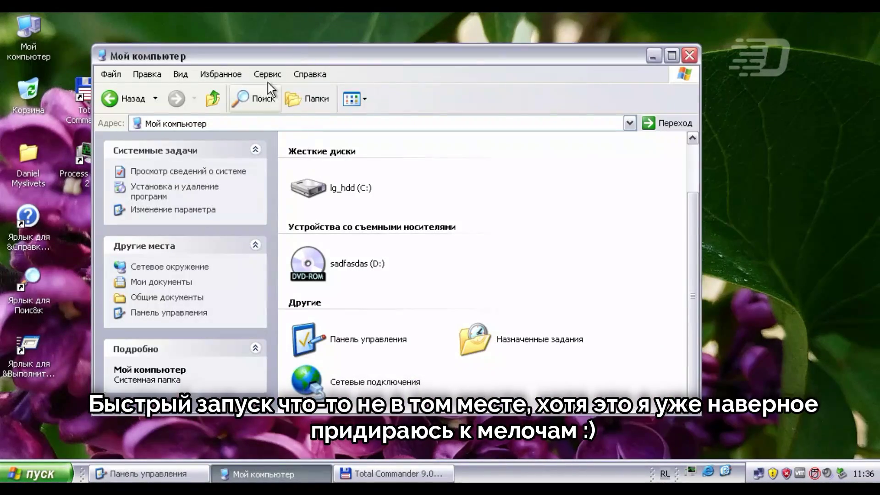
{"action": "left_click", "coordinate": [267, 74]}
{"action": "left_click", "coordinate": [376, 150]}
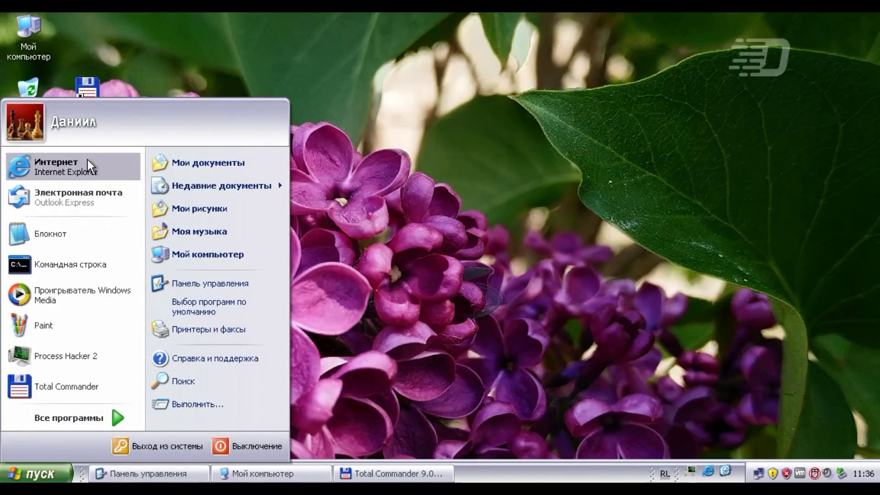
- Launch Internet Explorer, dismiss the script permission prompt, and close the browser
{"action": "left_click", "coordinate": [88, 159]}
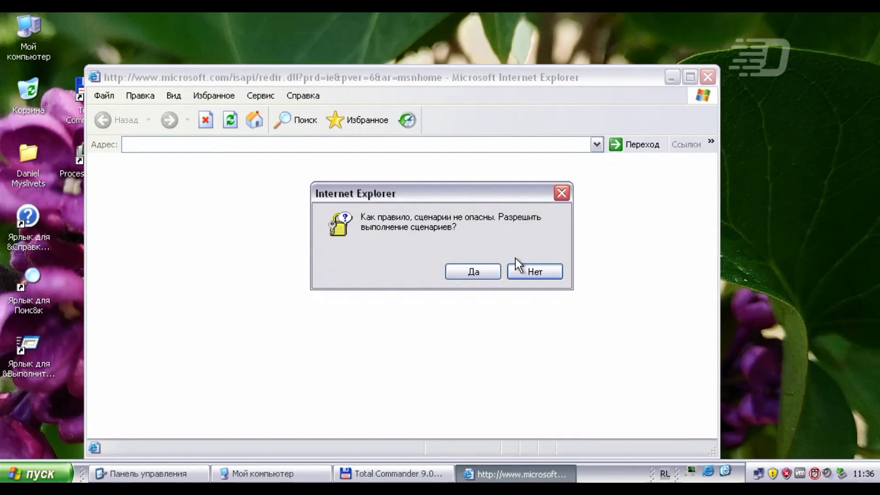
{"action": "left_click", "coordinate": [562, 196]}
{"action": "left_click", "coordinate": [707, 77]}
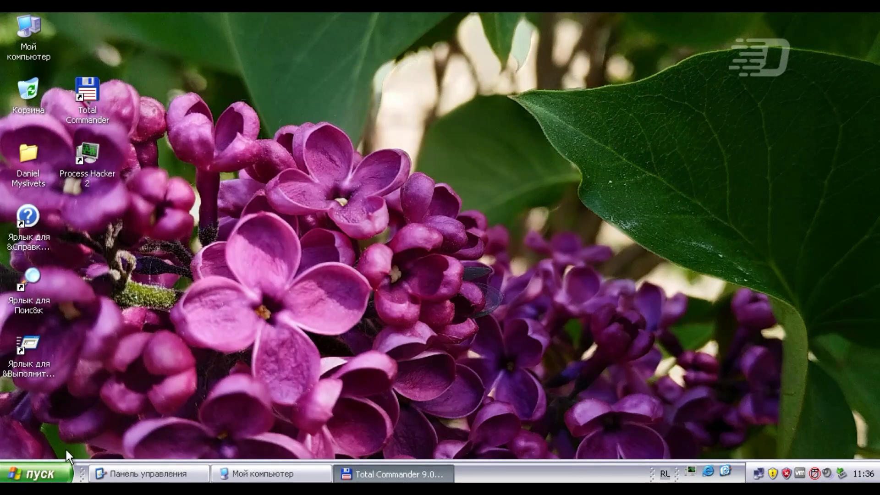
- Try to open Выбор программ по умолчанию, agreeing to place its shortcut on the desktop
{"action": "left_click", "coordinate": [65, 472]}
{"action": "mouse_move", "coordinate": [68, 420]}
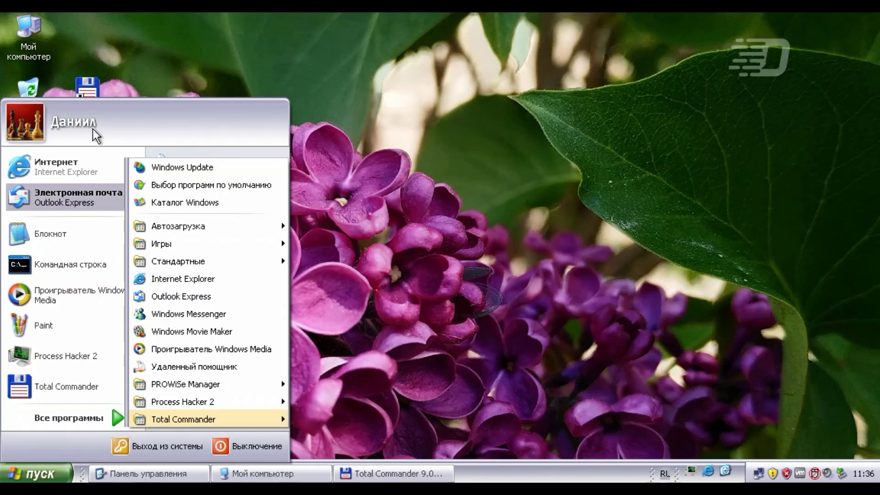
{"action": "left_click_drag", "start_coordinate": [209, 307], "coordinate": [444, 293]}
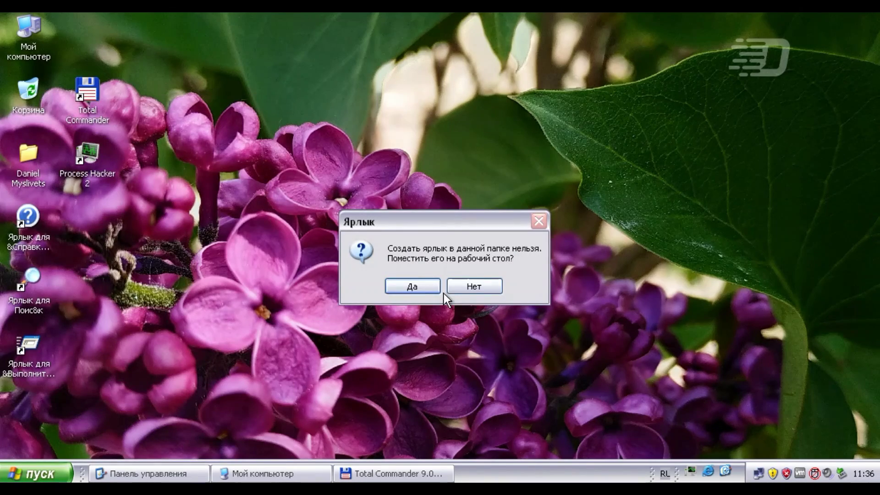
{"action": "left_click", "coordinate": [433, 288]}
{"action": "left_click", "coordinate": [25, 230]}
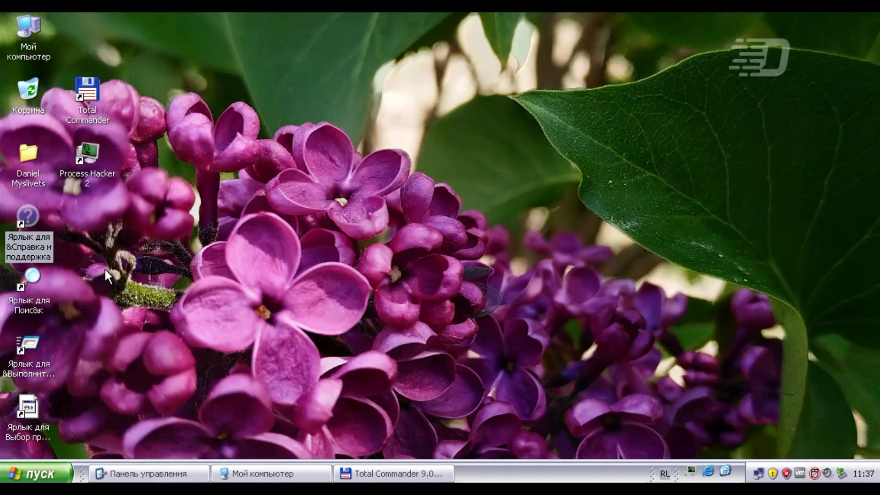
{"action": "right_click", "coordinate": [106, 270]}
{"action": "left_click", "coordinate": [145, 297]}
{"action": "left_click", "coordinate": [45, 472]}
{"action": "left_click", "coordinate": [397, 334]}
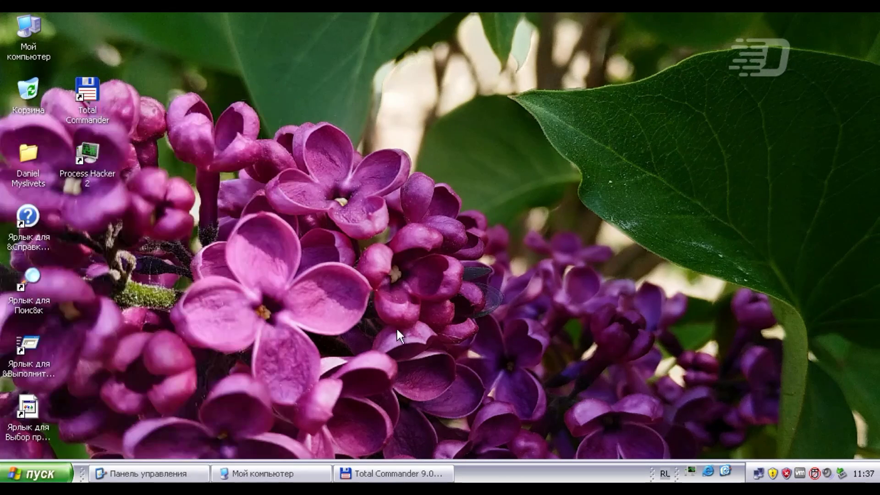
- Try to create a new Портфель on the desktop
{"action": "right_click", "coordinate": [373, 289]}
{"action": "mouse_move", "coordinate": [454, 366]}
{"action": "left_click", "coordinate": [539, 277]}
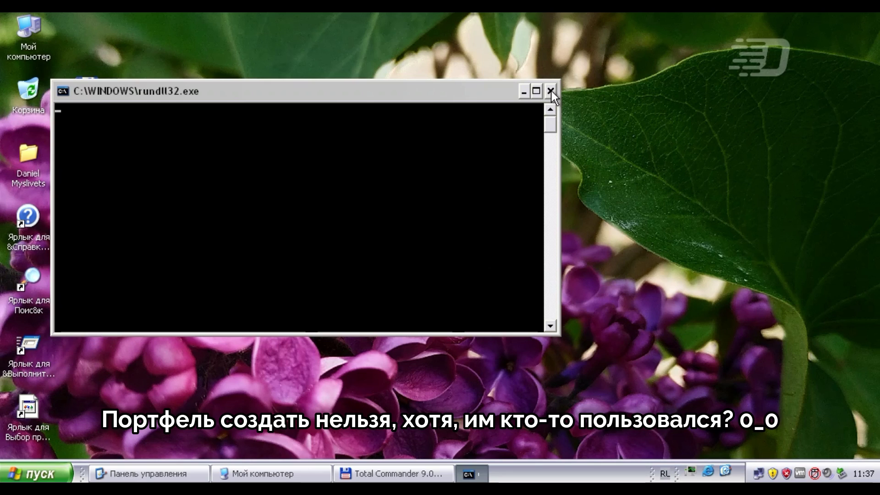
- Close the rundll32.exe console window and launch the game Сапер
{"action": "key", "text": "alt+F4"}
{"action": "left_click", "coordinate": [464, 304]}
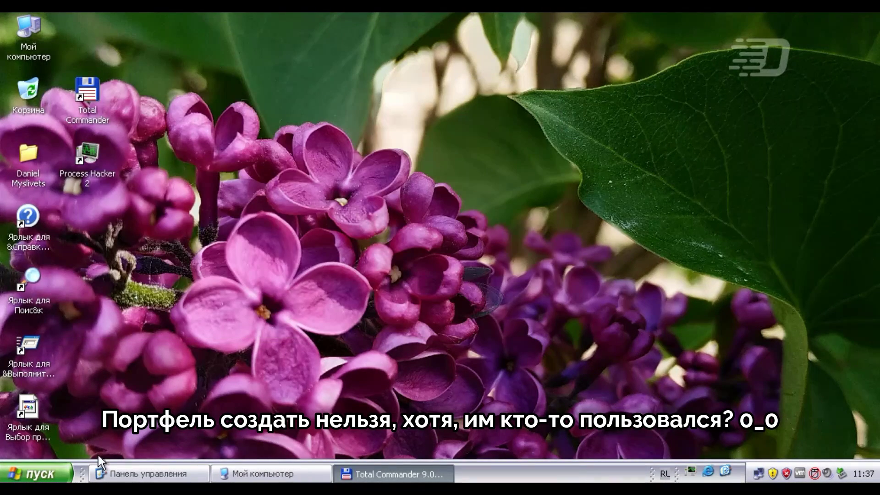
{"action": "left_click", "coordinate": [37, 473]}
{"action": "mouse_move", "coordinate": [83, 420]}
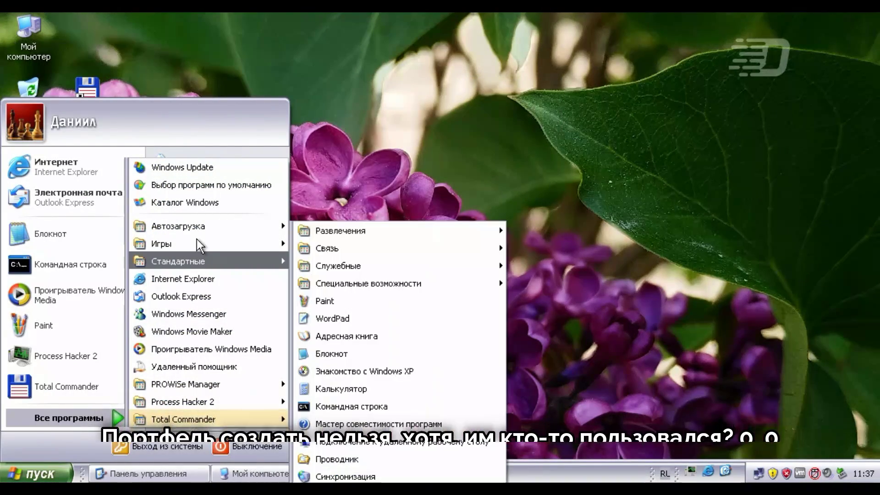
{"action": "mouse_move", "coordinate": [197, 241]}
{"action": "left_click", "coordinate": [327, 384]}
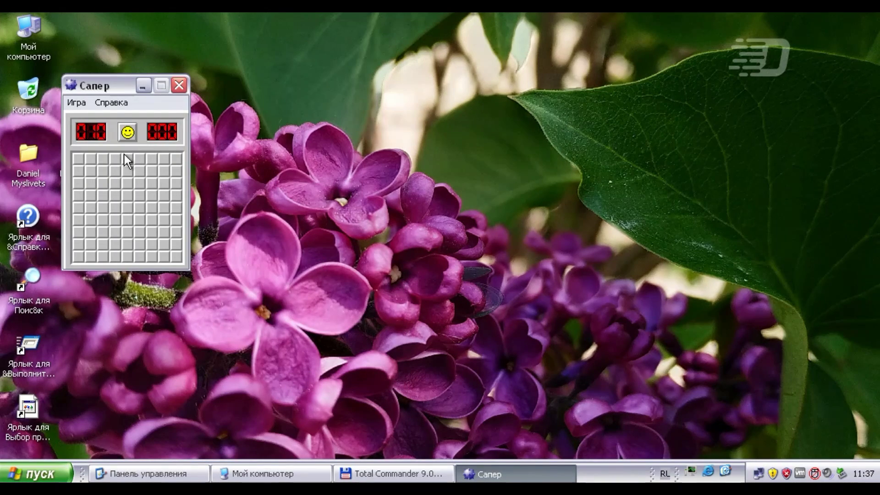
- Play a few moves in Сапер by uncovering cells in different parts of the minefield
{"action": "left_click", "coordinate": [78, 158]}
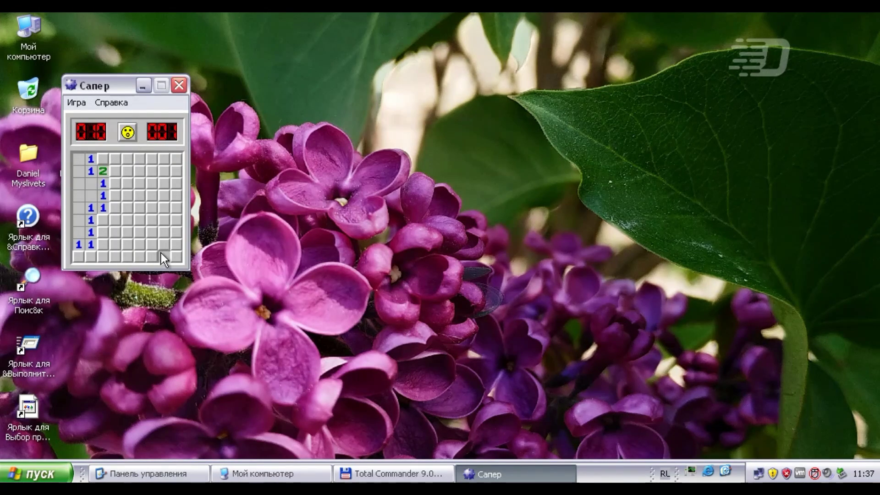
{"action": "left_click", "coordinate": [156, 202]}
{"action": "left_click", "coordinate": [114, 158]}
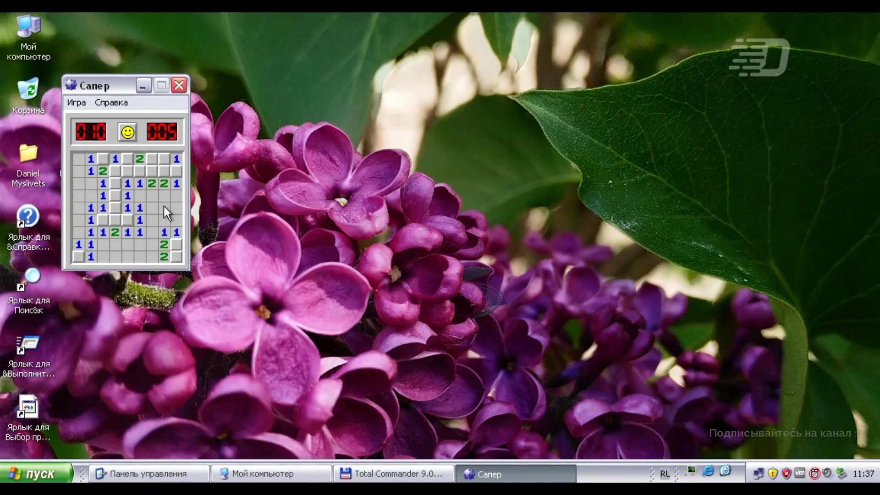
- Check the О программе information of Сапер and dismiss it
{"action": "left_click", "coordinate": [114, 102]}
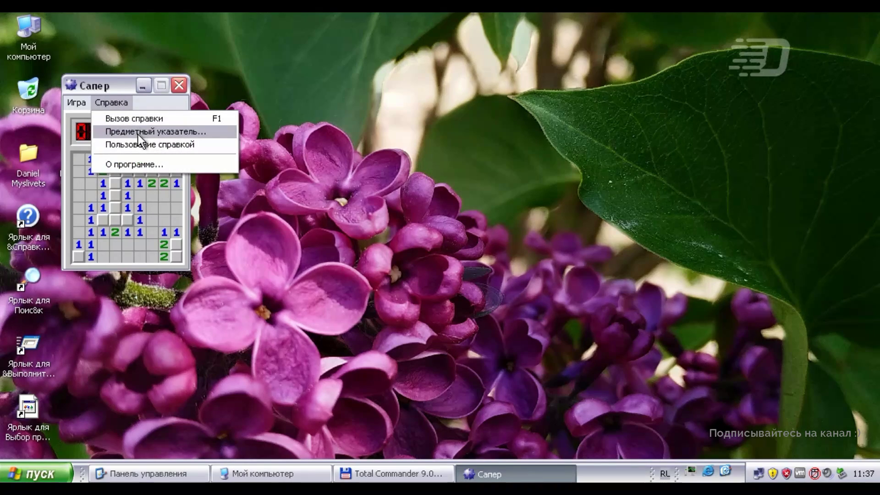
{"action": "left_click", "coordinate": [140, 161]}
{"action": "left_click", "coordinate": [395, 147]}
{"action": "left_click", "coordinate": [120, 104]}
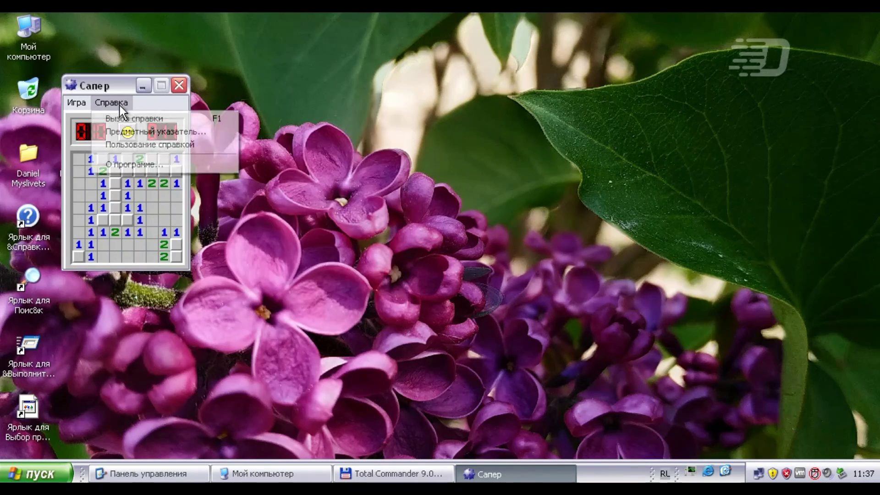
{"action": "left_click", "coordinate": [120, 104]}
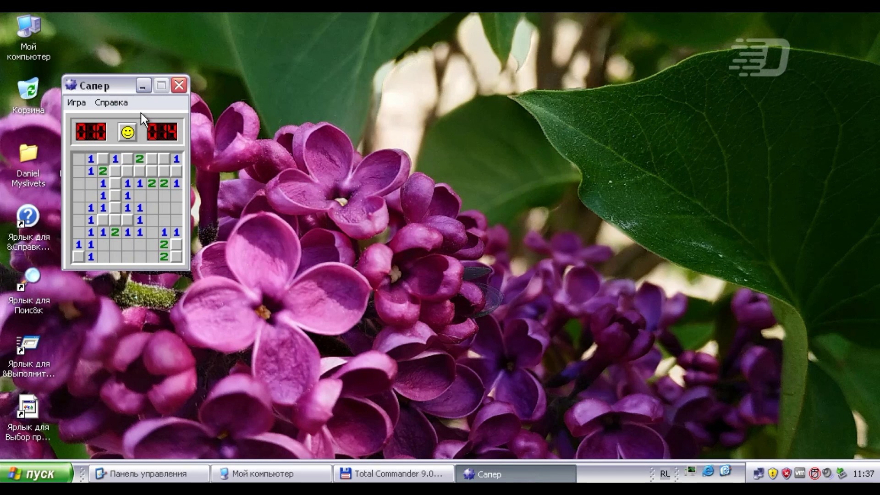
- Open Пользование справкой from Сапер, skim the general information, and close the help viewer and the game
{"action": "left_click", "coordinate": [112, 103]}
{"action": "left_click", "coordinate": [323, 144]}
{"action": "left_click", "coordinate": [112, 102]}
{"action": "left_click", "coordinate": [193, 145]}
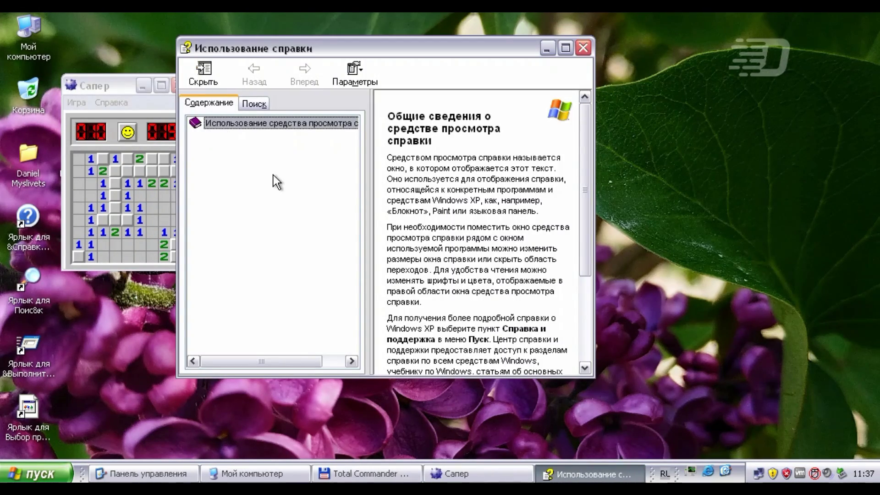
{"action": "scroll", "coordinate": [582, 284], "scroll_direction": "down", "scroll_amount": 5}
{"action": "scroll", "coordinate": [582, 183], "scroll_direction": "up", "scroll_amount": 5}
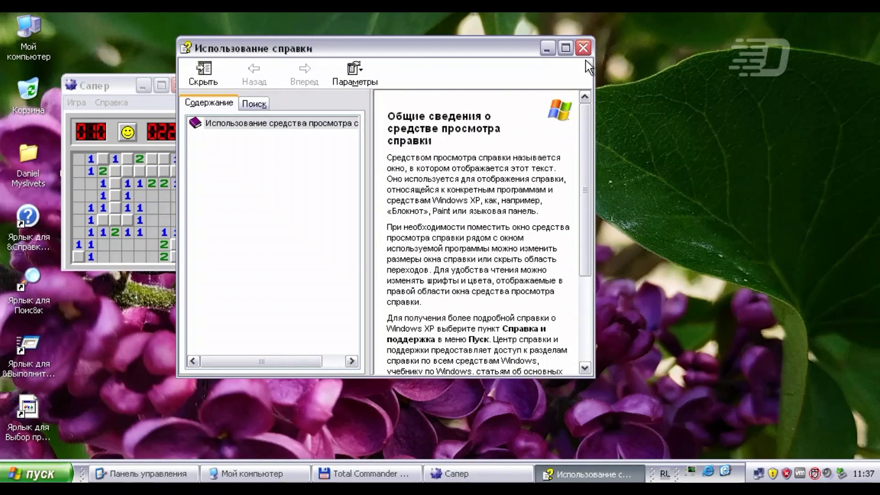
{"action": "left_click", "coordinate": [583, 48]}
{"action": "left_click", "coordinate": [178, 86]}
- Bring back the Мой компьютер window and try to open Лицензионное соглашение
{"action": "left_click", "coordinate": [284, 473]}
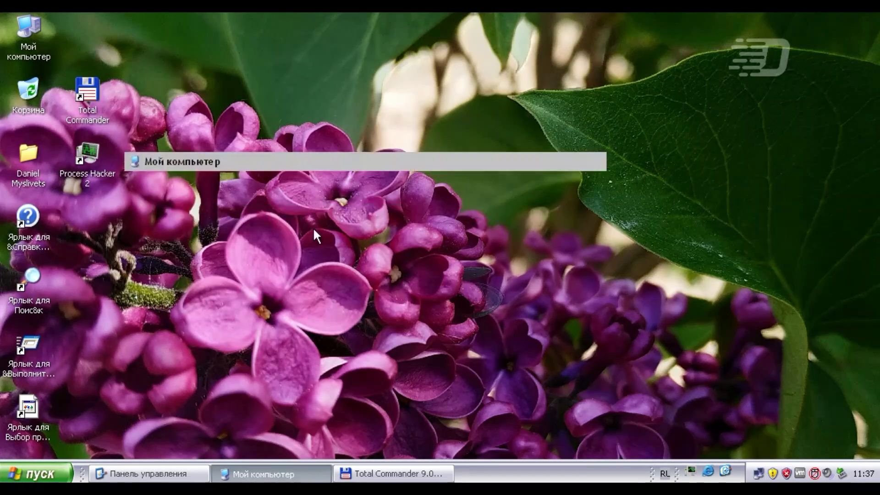
{"action": "left_click", "coordinate": [259, 107]}
{"action": "left_click", "coordinate": [294, 95]}
{"action": "left_click", "coordinate": [293, 91]}
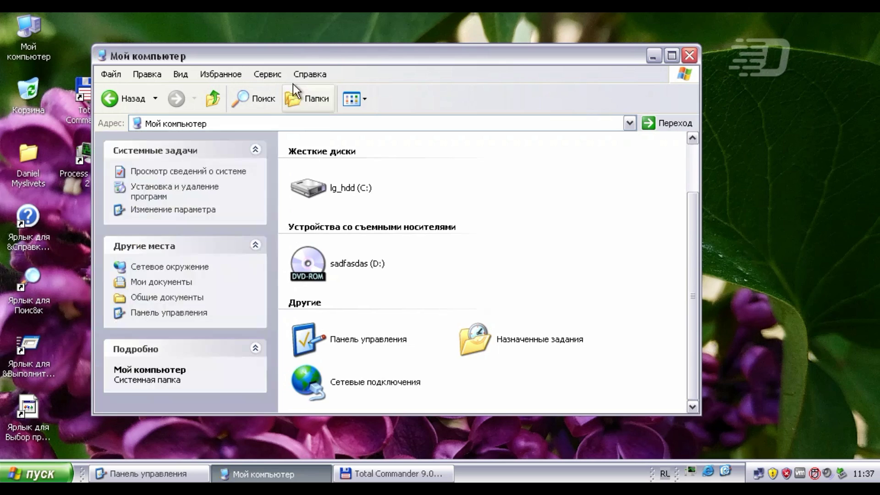
{"action": "left_click", "coordinate": [269, 73]}
{"action": "left_click", "coordinate": [327, 108]}
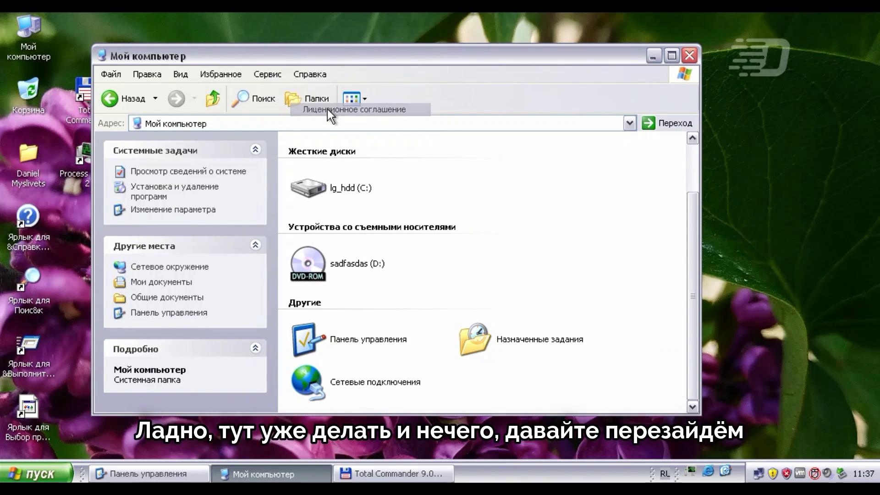
- Go back one location in Мой компьютер and look through the Избранное entries
{"action": "left_click", "coordinate": [127, 101]}
{"action": "left_click", "coordinate": [204, 73]}
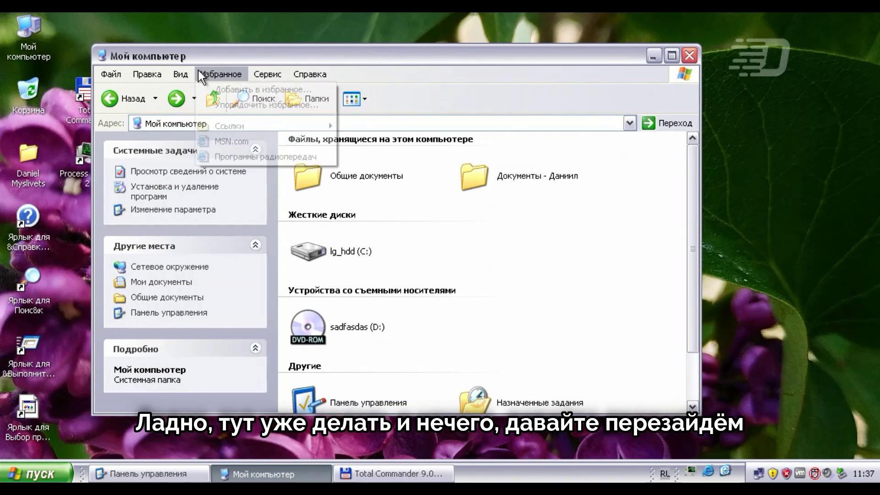
{"action": "left_click", "coordinate": [615, 99]}
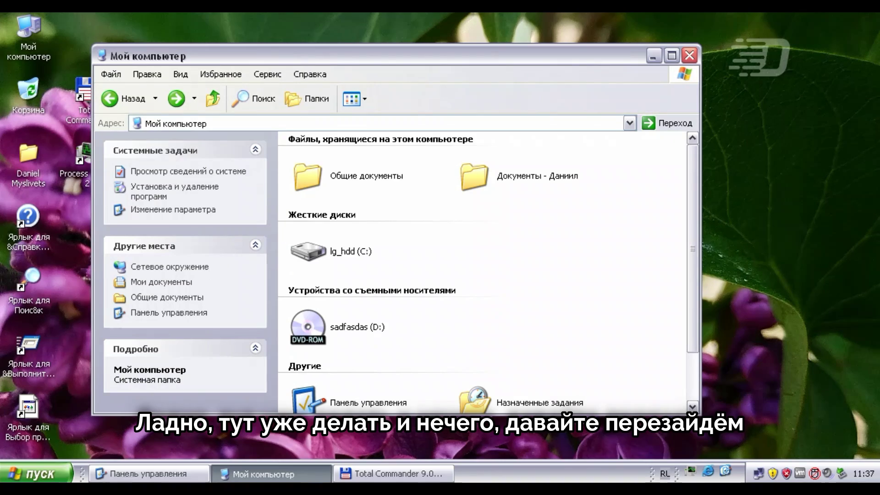
- View the Назначенные задания folder and return to its parent folder
{"action": "scroll", "coordinate": [397, 287], "scroll_direction": "down", "scroll_amount": 2}
{"action": "double_click", "coordinate": [494, 346]}
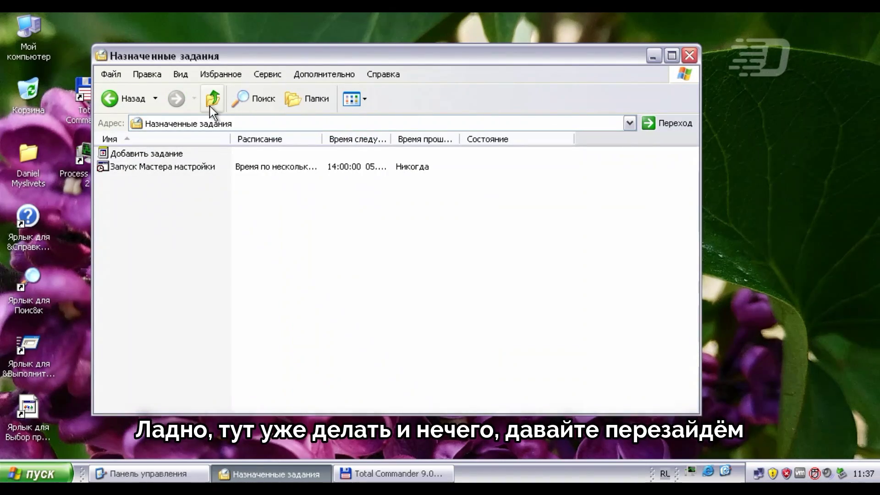
{"action": "left_click", "coordinate": [211, 99]}
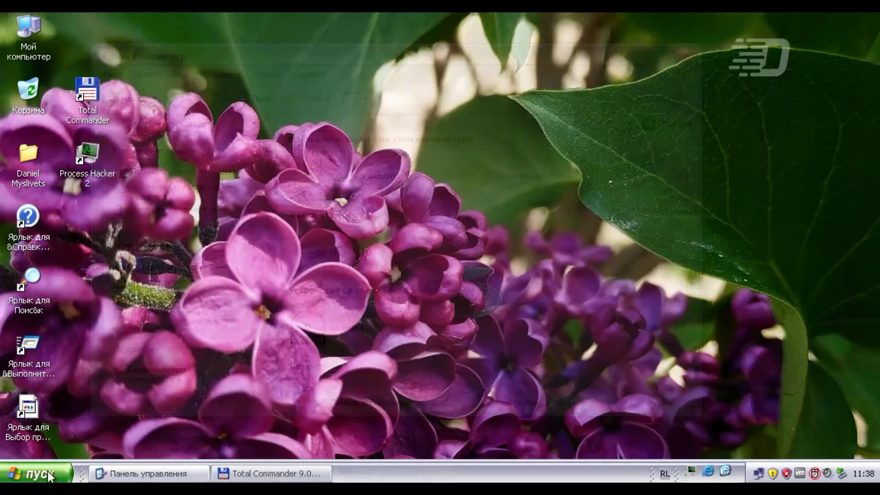
- Log off from Windows with Выход and sign back in to the same user account
{"action": "left_click", "coordinate": [47, 471]}
{"action": "left_click", "coordinate": [154, 443]}
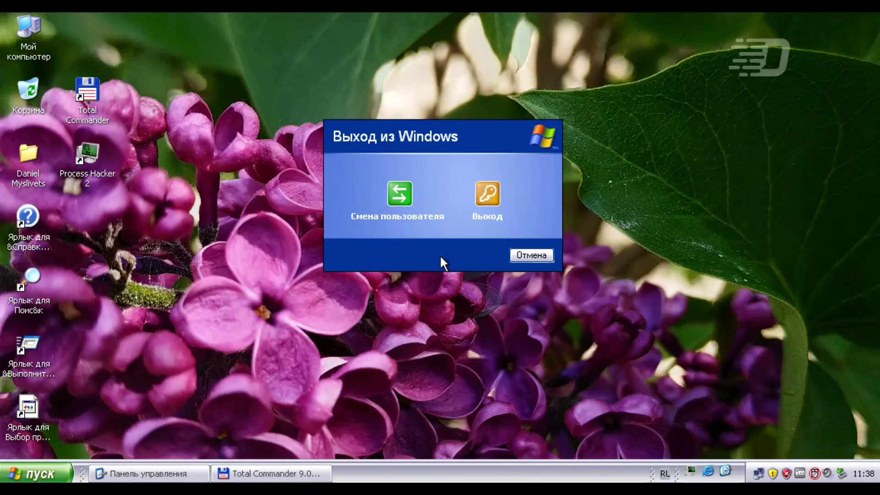
{"action": "left_click", "coordinate": [487, 193]}
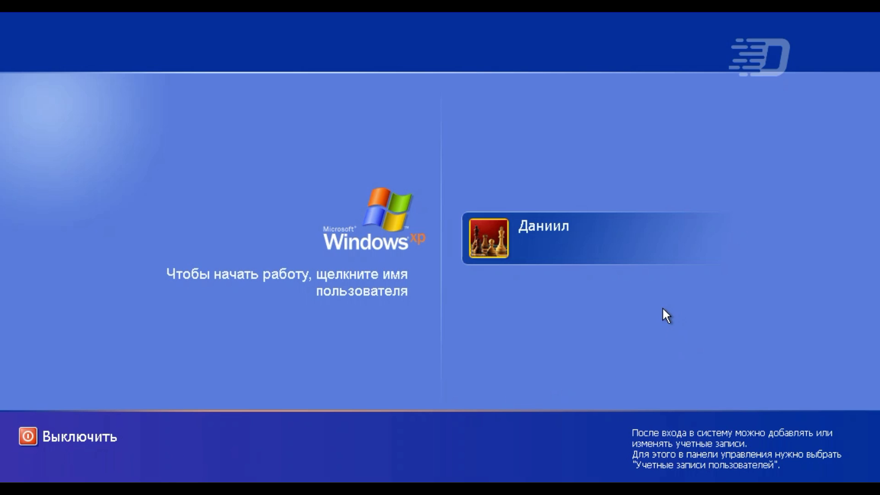
{"action": "left_click", "coordinate": [500, 249]}
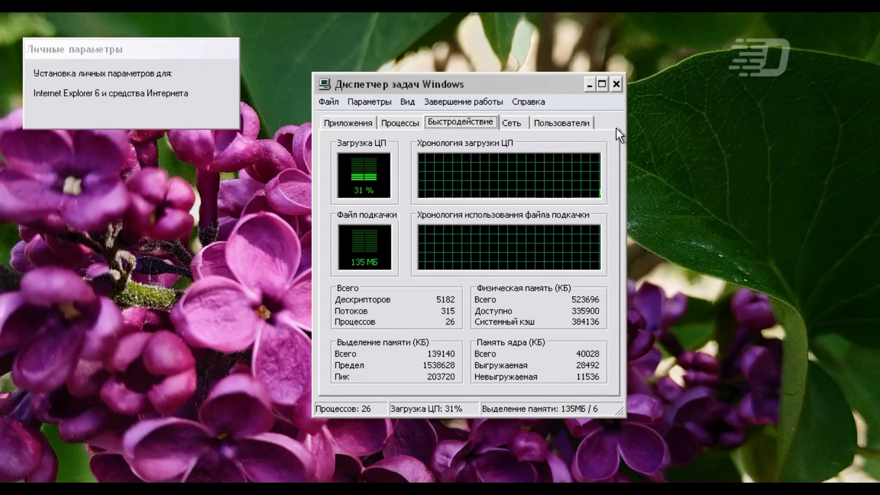
- Close Диспетчер задач Windows and dismiss the repeated SETUPAPI.DLL error messages
{"action": "left_click", "coordinate": [619, 87]}
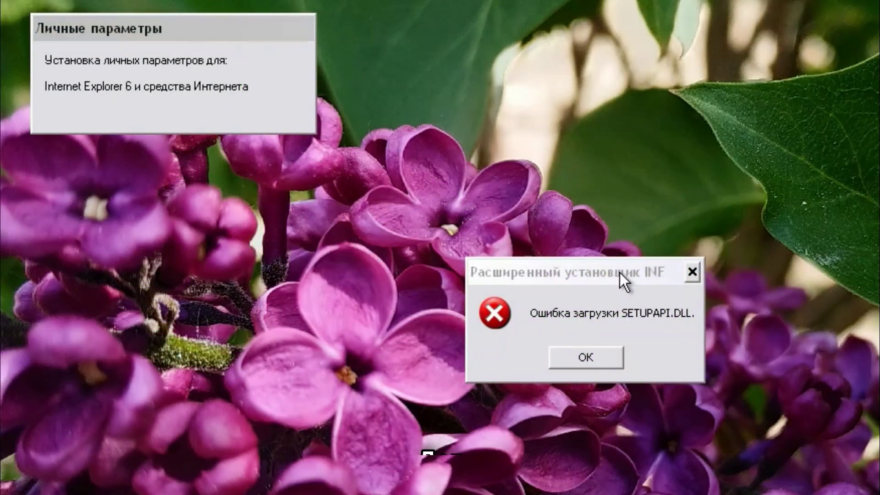
{"action": "left_click_drag", "start_coordinate": [470, 233], "coordinate": [235, 92]}
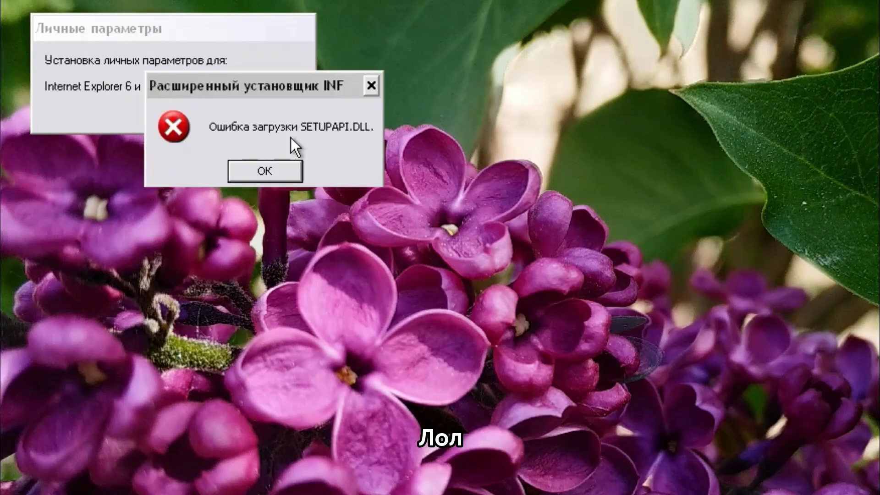
{"action": "left_click_drag", "start_coordinate": [339, 87], "coordinate": [596, 233]}
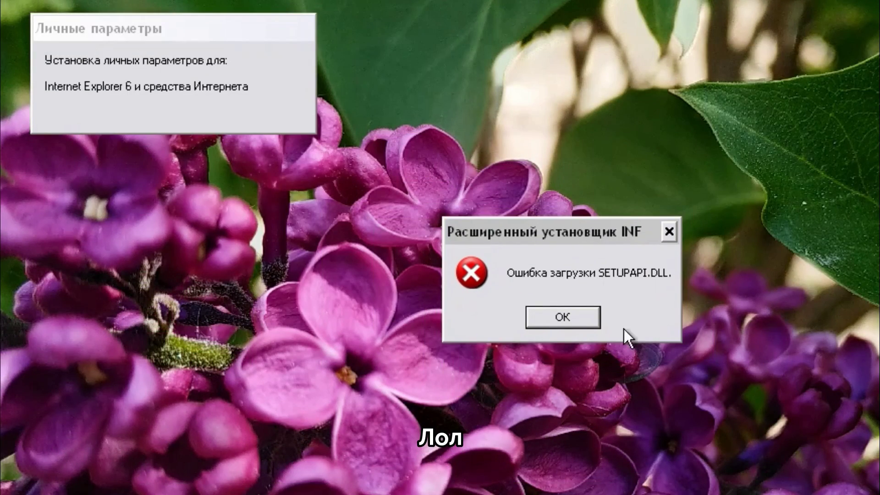
{"action": "left_click", "coordinate": [583, 319]}
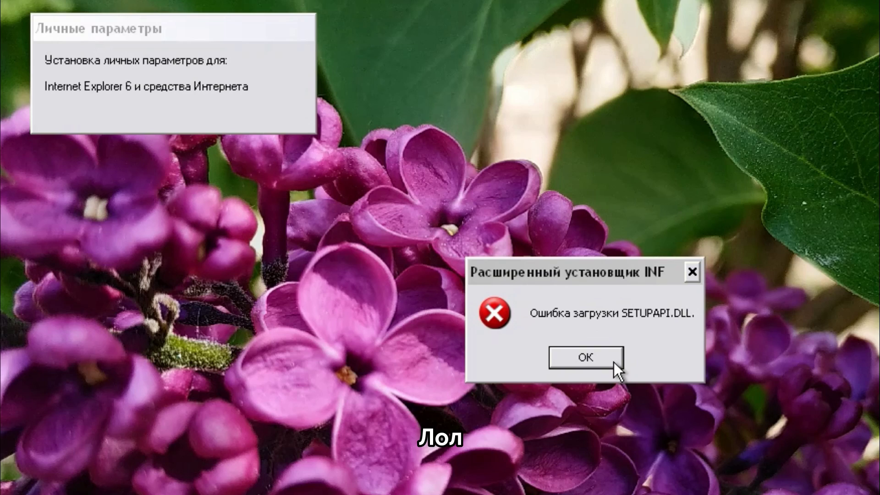
{"action": "left_click", "coordinate": [601, 352]}
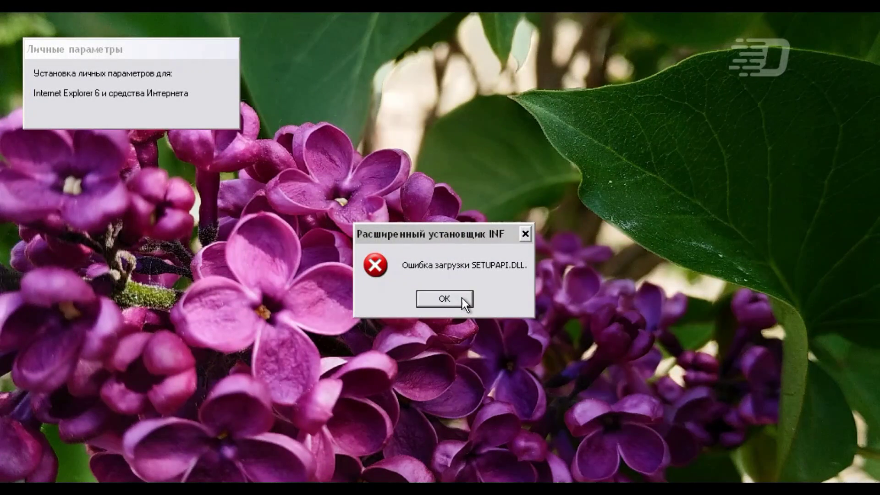
{"action": "left_click", "coordinate": [462, 298]}
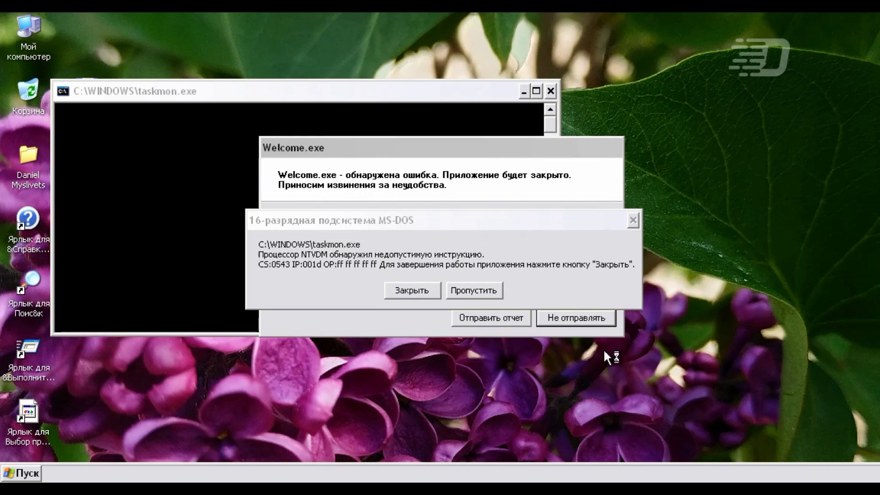
- Dismiss the taskmon.exe and Welcome.exe errors without sending a report, and close the computer security notification
{"action": "left_click", "coordinate": [466, 255]}
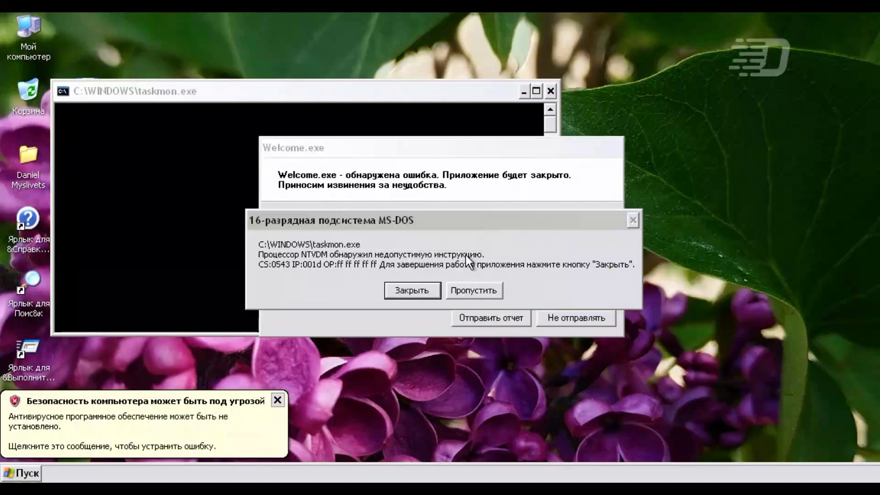
{"action": "left_click", "coordinate": [412, 290]}
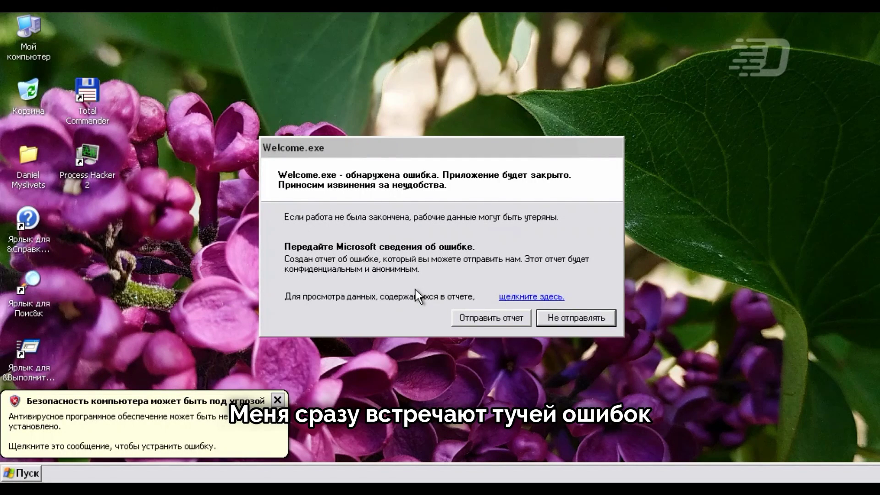
{"action": "left_click", "coordinate": [577, 320]}
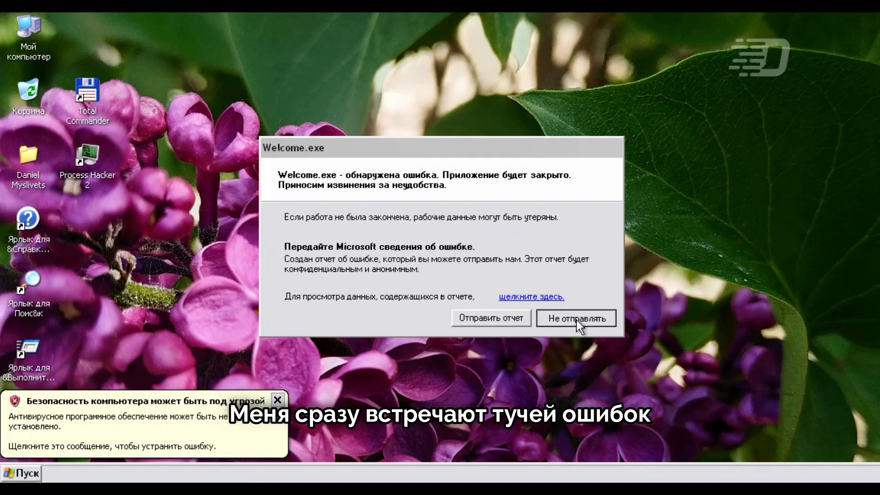
{"action": "left_click", "coordinate": [277, 400]}
- Look through the Все программы list and the context commands of the taskbar
{"action": "left_click", "coordinate": [31, 475]}
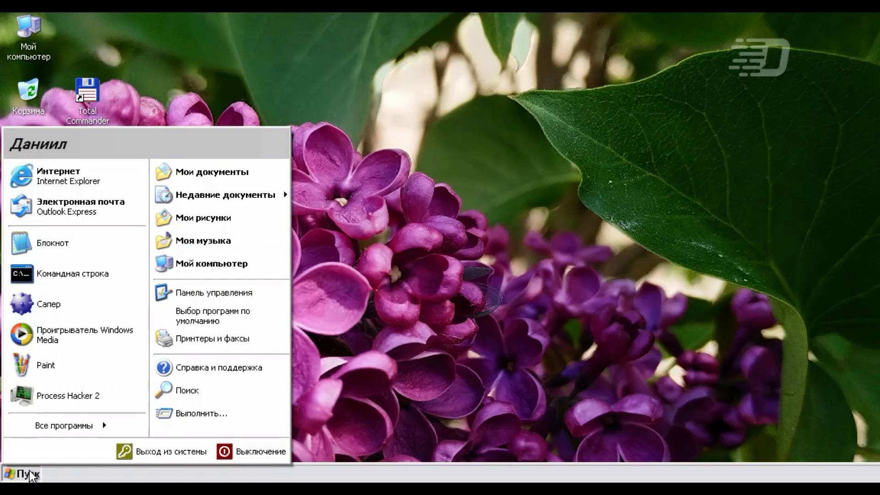
{"action": "mouse_move", "coordinate": [56, 426]}
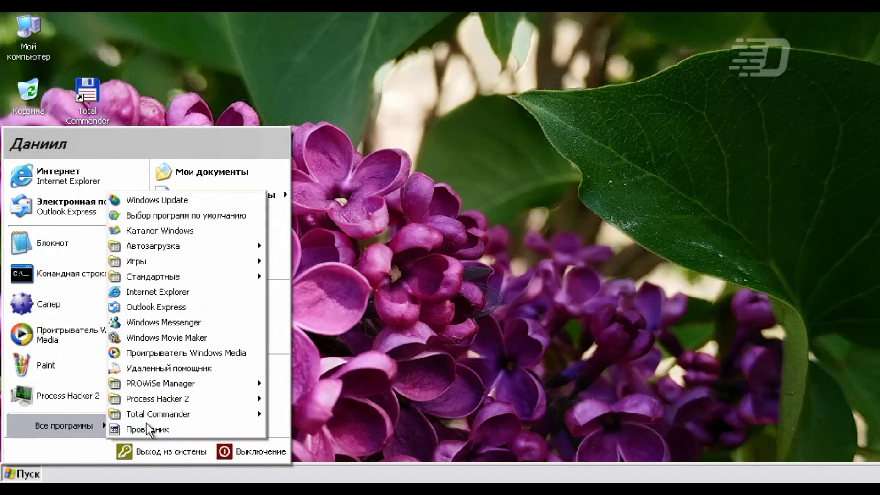
{"action": "right_click", "coordinate": [138, 469]}
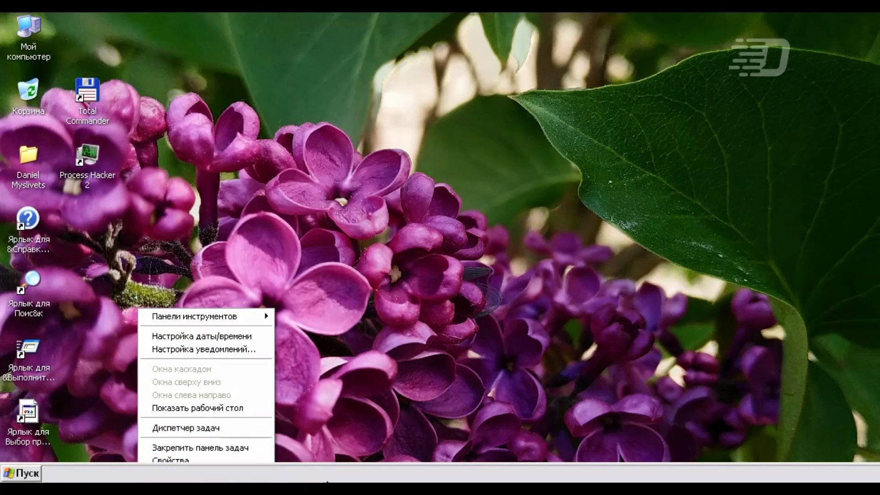
{"action": "left_click", "coordinate": [151, 461]}
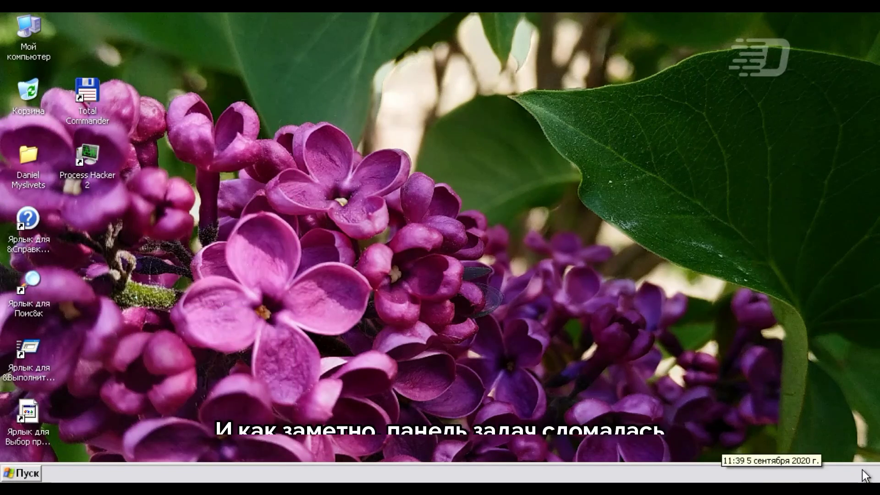
- Switch the Start menu style to Классическое меню "Пуск" and open the menu to check it
{"action": "right_click", "coordinate": [148, 475]}
{"action": "left_click", "coordinate": [162, 464]}
{"action": "left_click", "coordinate": [103, 147]}
{"action": "left_click", "coordinate": [25, 379]}
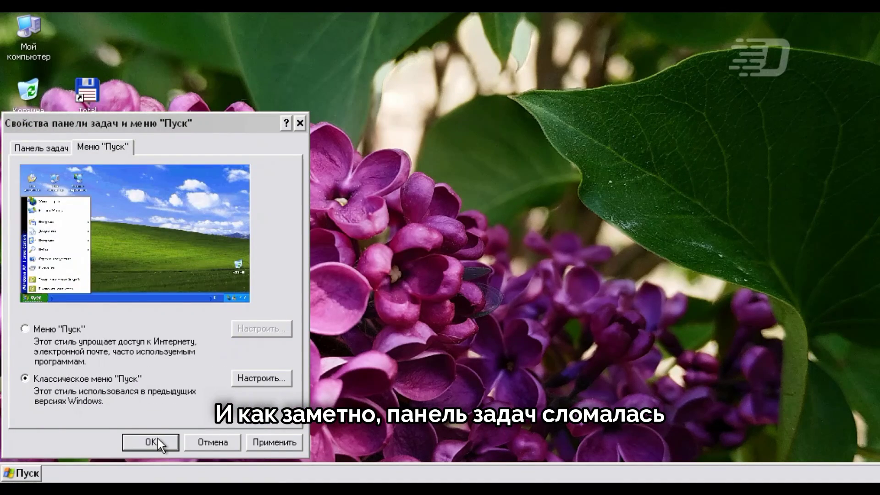
{"action": "left_click", "coordinate": [151, 442]}
{"action": "left_click", "coordinate": [35, 475]}
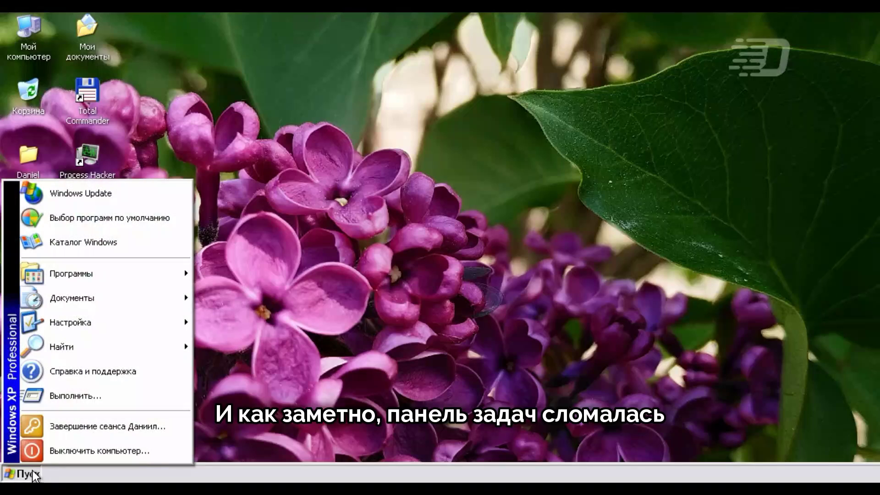
- Run Экранная клавиатура from Специальные возможности in the first Стандартные program group, and close it again
{"action": "mouse_move", "coordinate": [142, 276]}
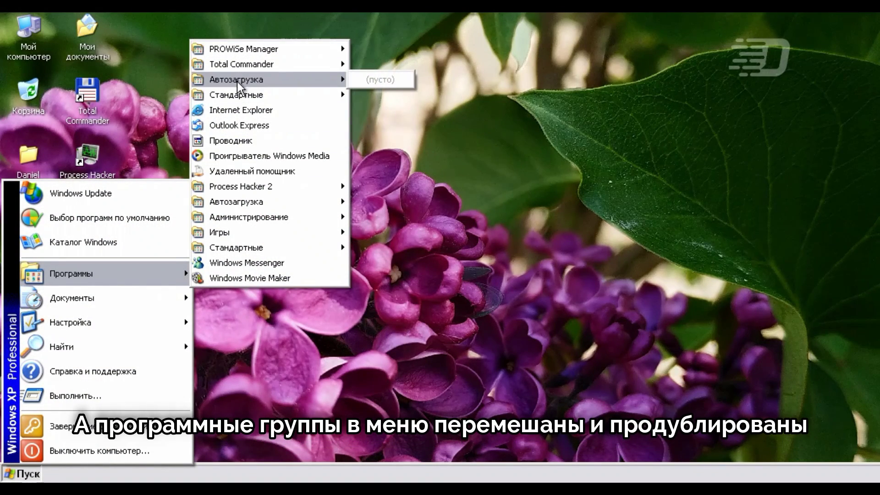
{"action": "mouse_move", "coordinate": [243, 97]}
{"action": "mouse_move", "coordinate": [424, 126]}
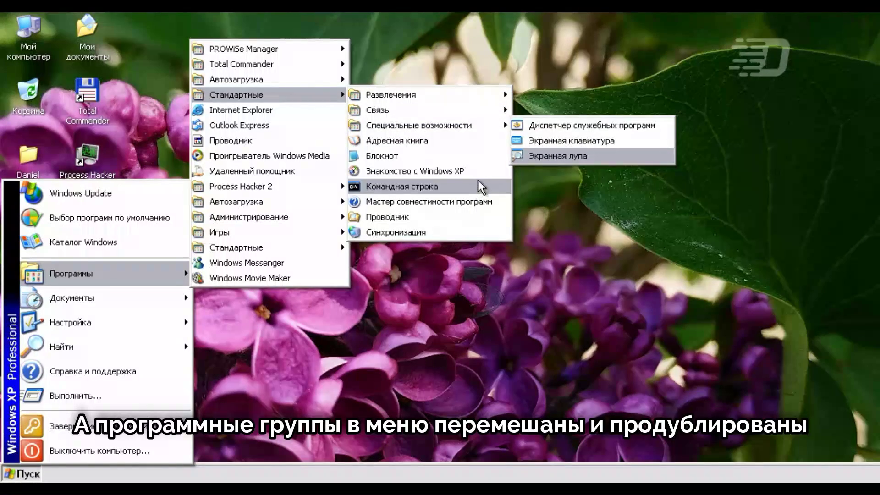
{"action": "left_click", "coordinate": [577, 141]}
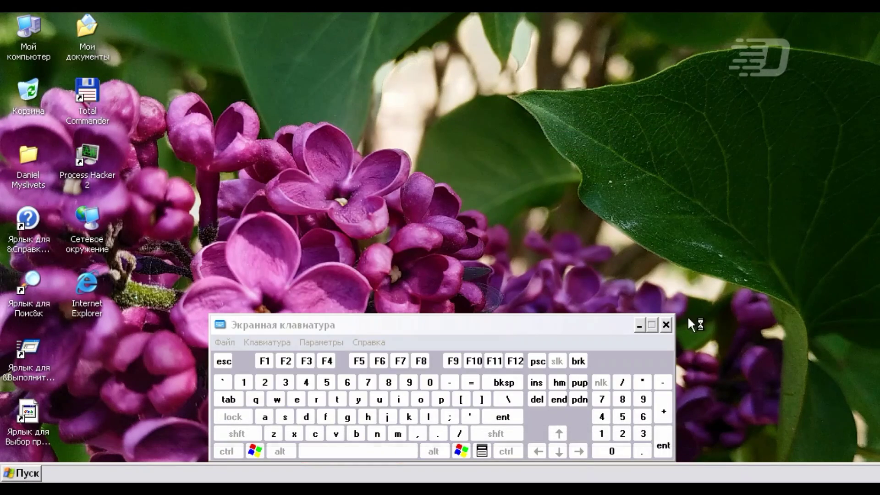
{"action": "left_click", "coordinate": [561, 292]}
{"action": "left_click", "coordinate": [664, 326]}
- Try launching Проводник and Сведения о системе from the Программы list, and dismiss the msinfo32.exe error without sending a report
{"action": "left_click", "coordinate": [21, 473]}
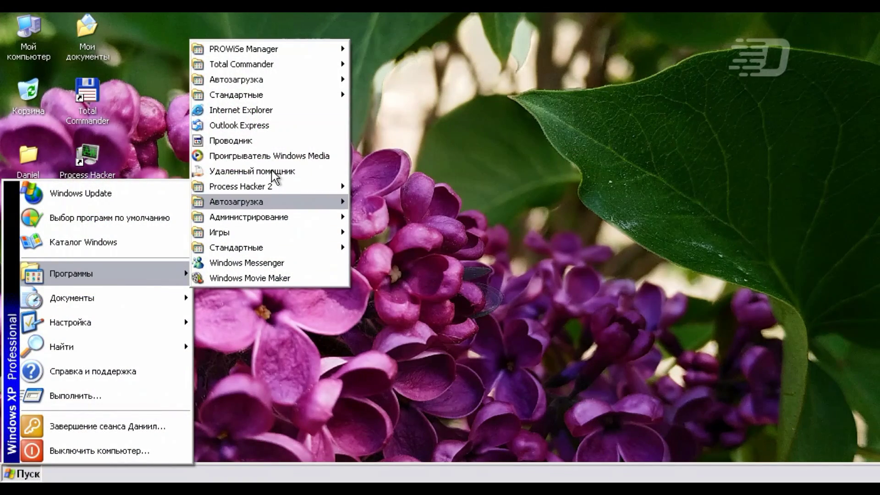
{"action": "left_click", "coordinate": [266, 139]}
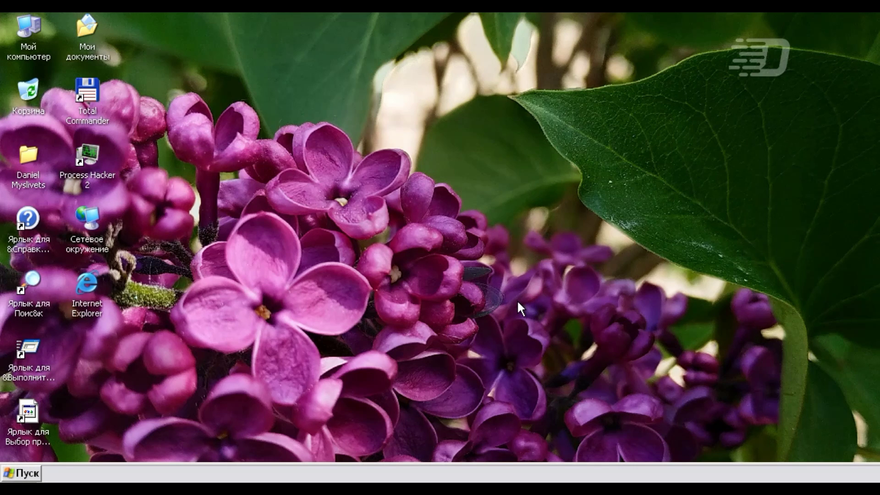
{"action": "left_click", "coordinate": [21, 473]}
{"action": "mouse_move", "coordinate": [117, 277]}
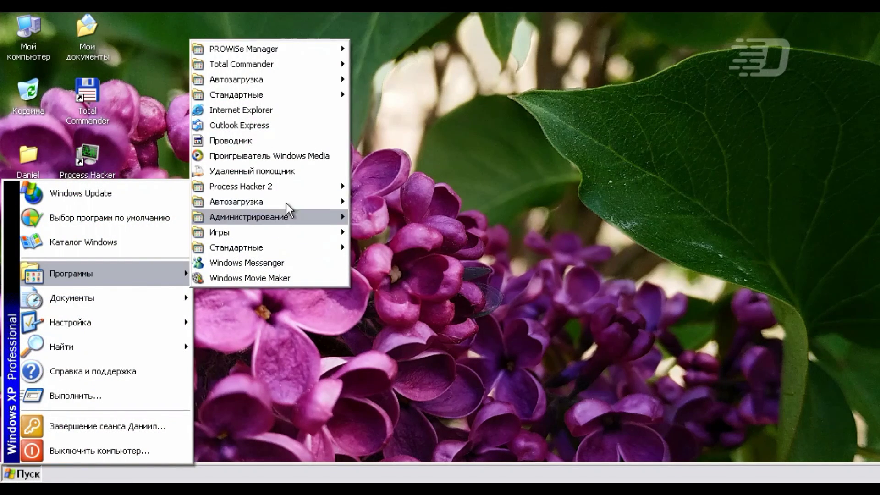
{"action": "mouse_move", "coordinate": [275, 248]}
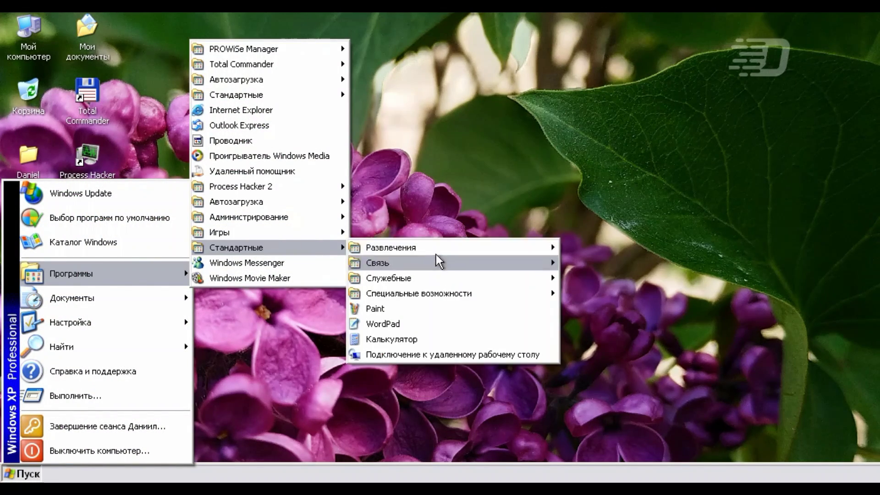
{"action": "mouse_move", "coordinate": [439, 282]}
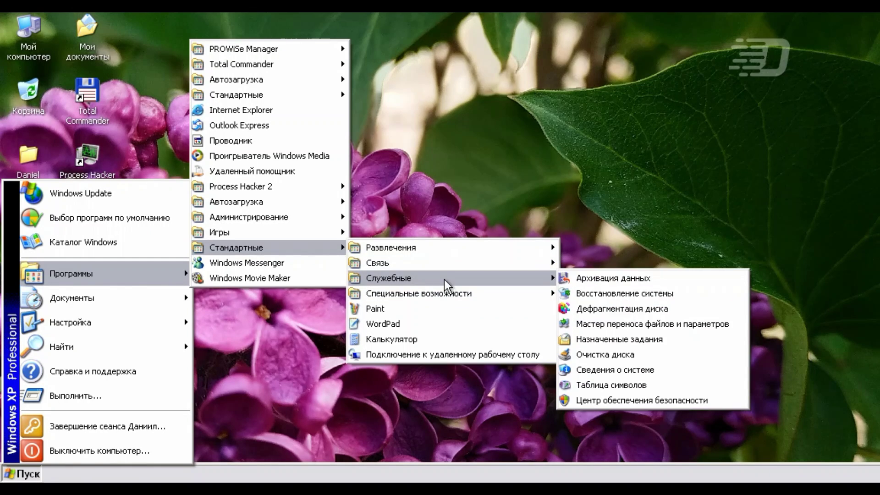
{"action": "left_click", "coordinate": [626, 372]}
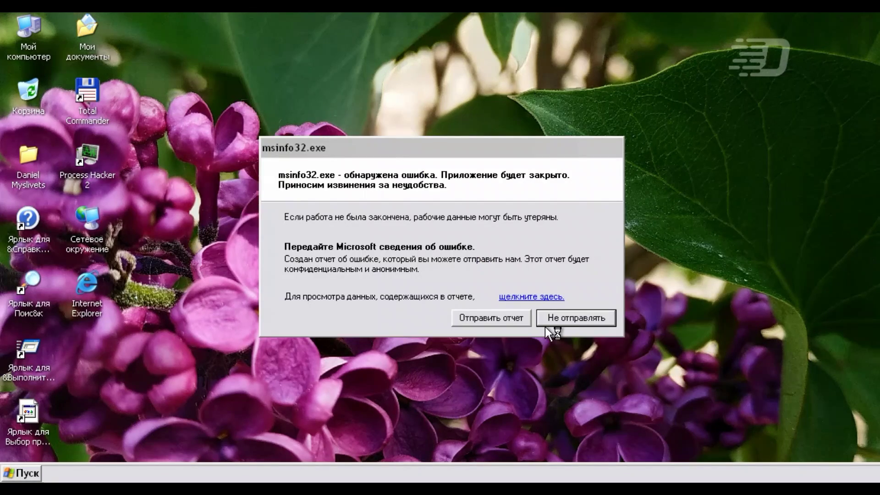
{"action": "left_click", "coordinate": [582, 317]}
- Try twice to open the properties of Мой компьютер from the desktop
{"action": "right_click", "coordinate": [7, 48]}
{"action": "left_click", "coordinate": [92, 186]}
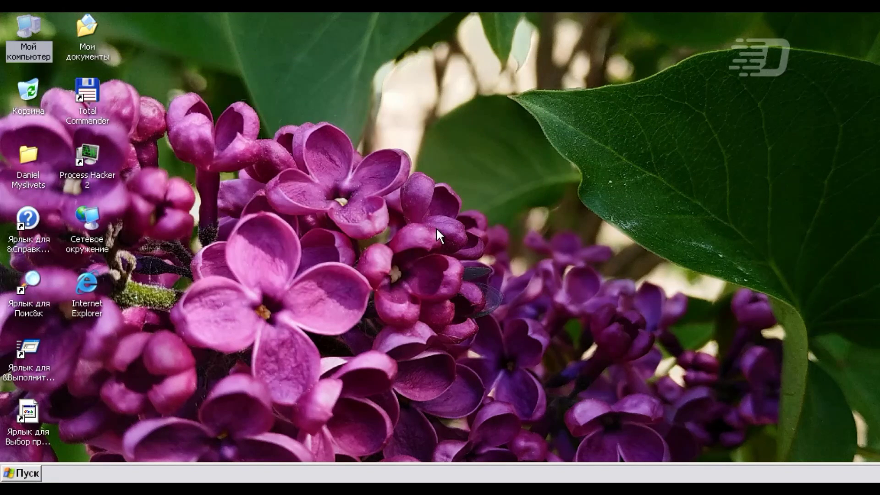
{"action": "right_click", "coordinate": [53, 55]}
{"action": "left_click", "coordinate": [123, 196]}
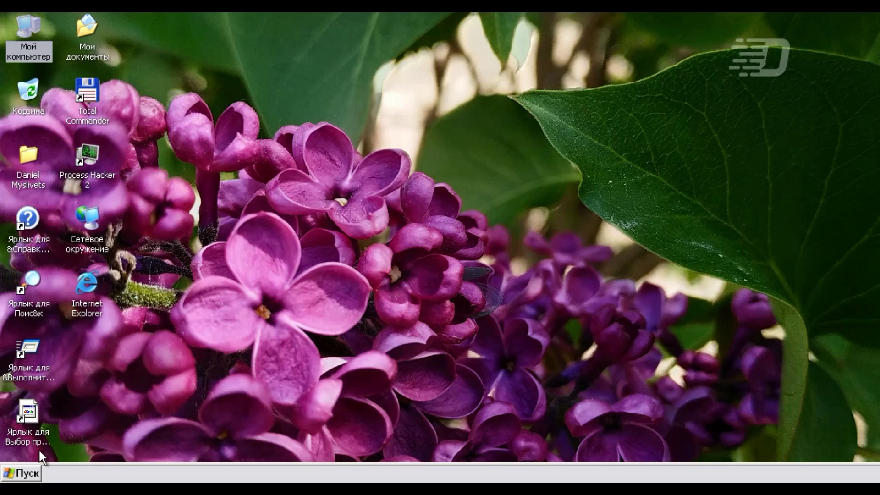
- Open Панель управления and try items such as Телефон и модем, Электропитание, Установка оборудования and the language settings
{"action": "left_click", "coordinate": [21, 474]}
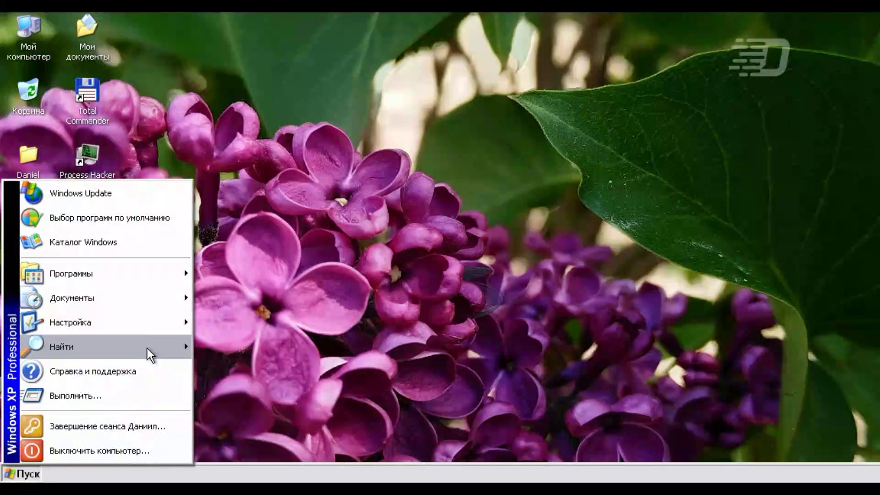
{"action": "mouse_move", "coordinate": [137, 322]}
{"action": "left_click", "coordinate": [226, 320]}
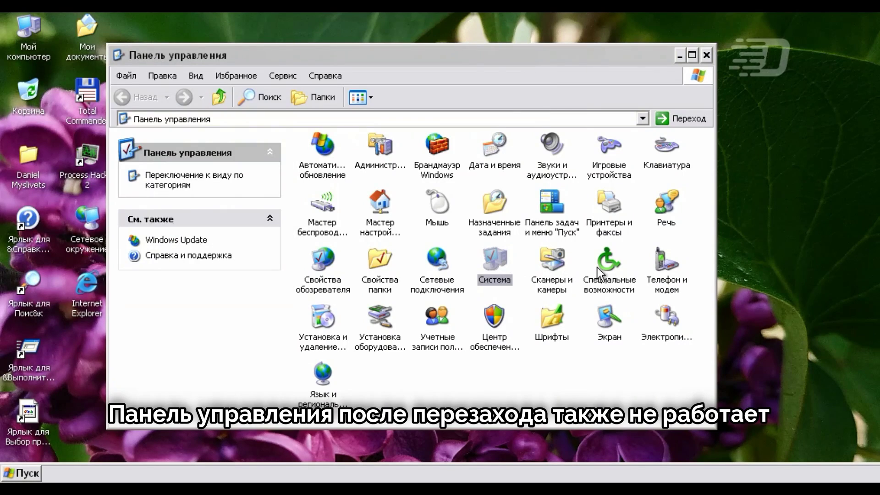
{"action": "left_click", "coordinate": [669, 267]}
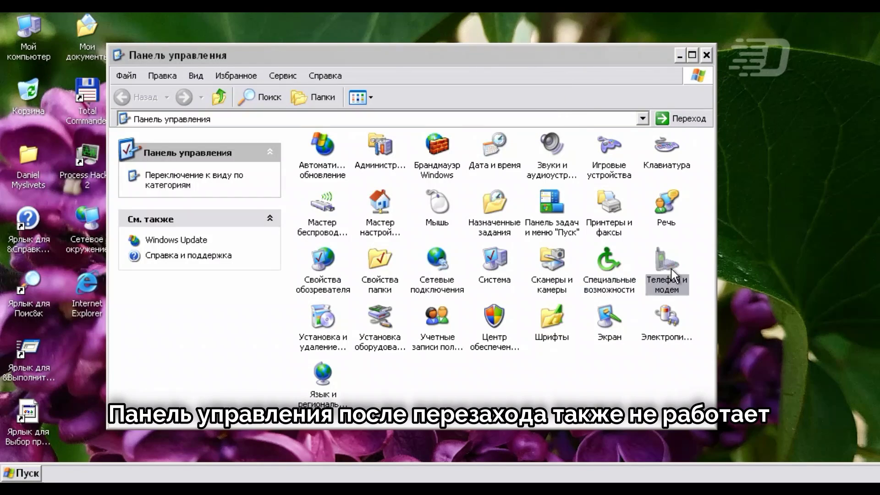
{"action": "left_click", "coordinate": [668, 318]}
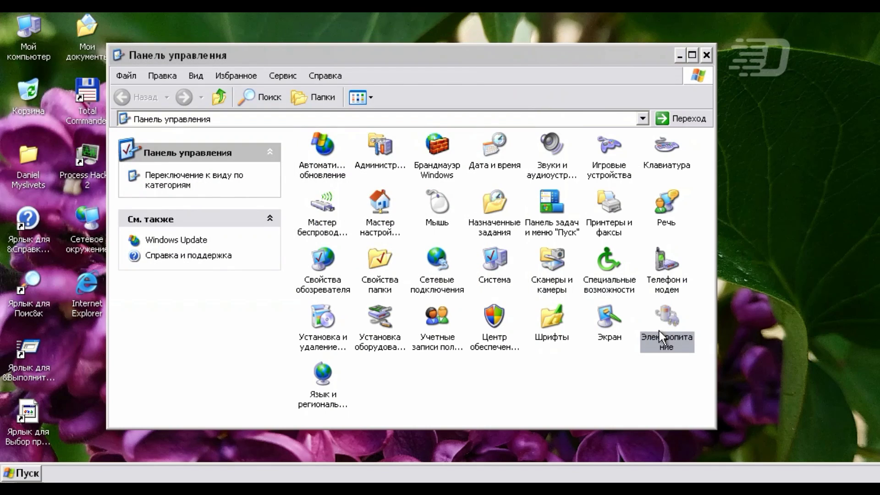
{"action": "left_click", "coordinate": [381, 321]}
{"action": "left_click", "coordinate": [324, 317]}
{"action": "left_click", "coordinate": [325, 367]}
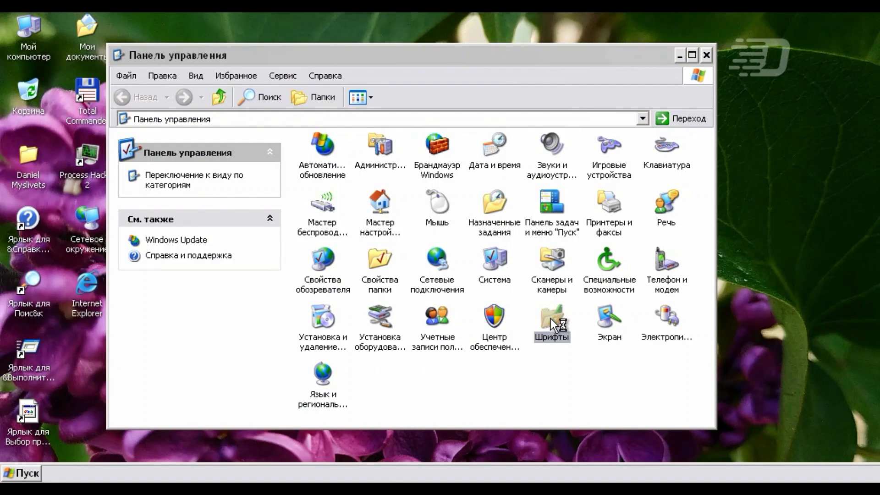
- Open the Шрифты folder, return to Панель управления and try Брандмауэр Windows
{"action": "double_click", "coordinate": [551, 318]}
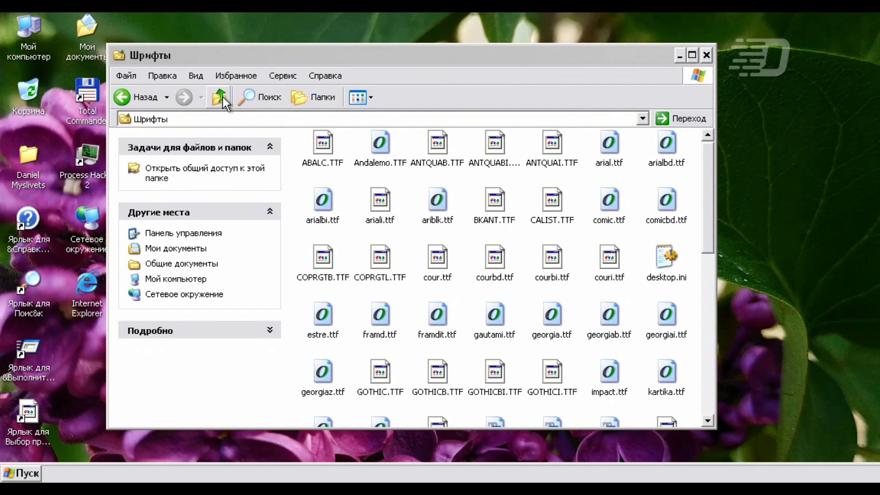
{"action": "left_click", "coordinate": [220, 97]}
{"action": "left_click", "coordinate": [436, 156]}
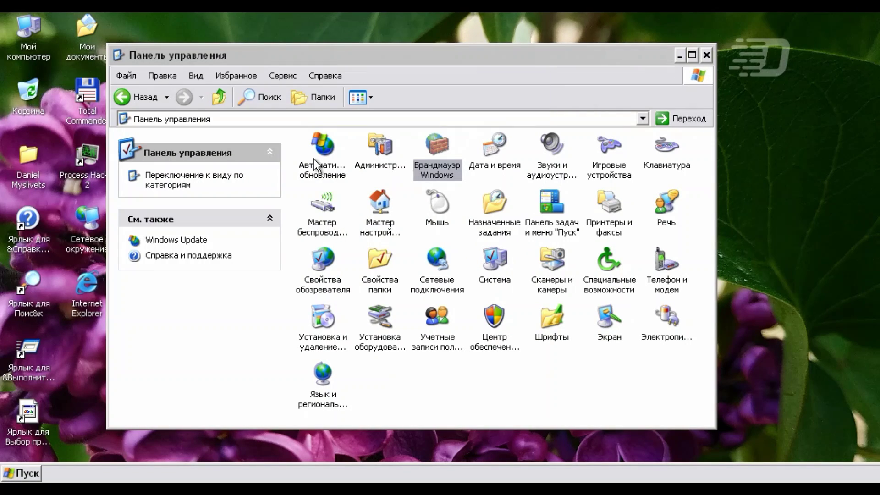
- Try toggling the Поиск and Папки panes in the Панель управления window
{"action": "left_click", "coordinate": [275, 98]}
{"action": "left_click", "coordinate": [278, 98]}
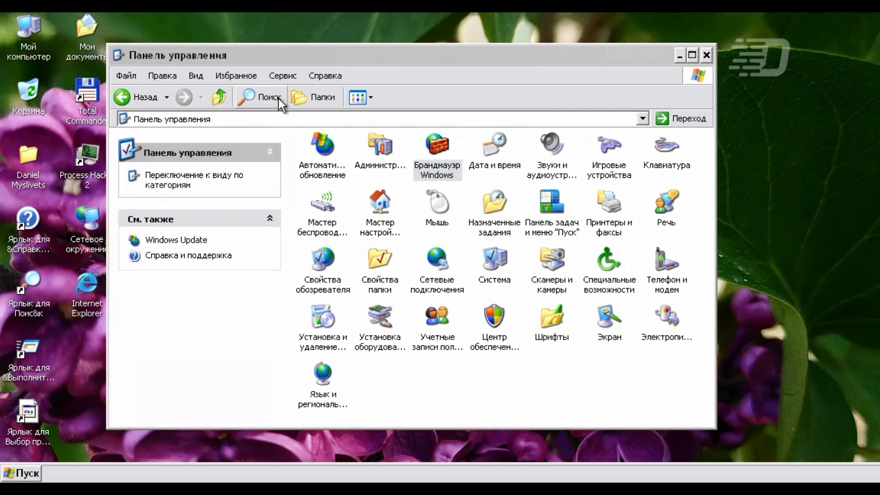
{"action": "left_click", "coordinate": [297, 98]}
{"action": "left_click", "coordinate": [297, 98]}
- Open lg_hdd (C:) through Мой компьютер, bring up file search for the WINDOWS folder and close it
{"action": "left_click", "coordinate": [219, 97]}
{"action": "double_click", "coordinate": [326, 245]}
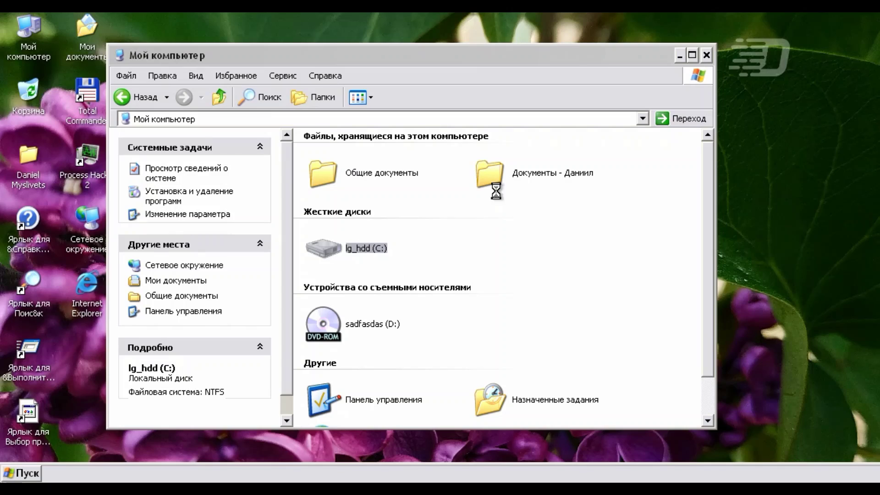
{"action": "left_click", "coordinate": [486, 234]}
{"action": "key", "text": "F3"}
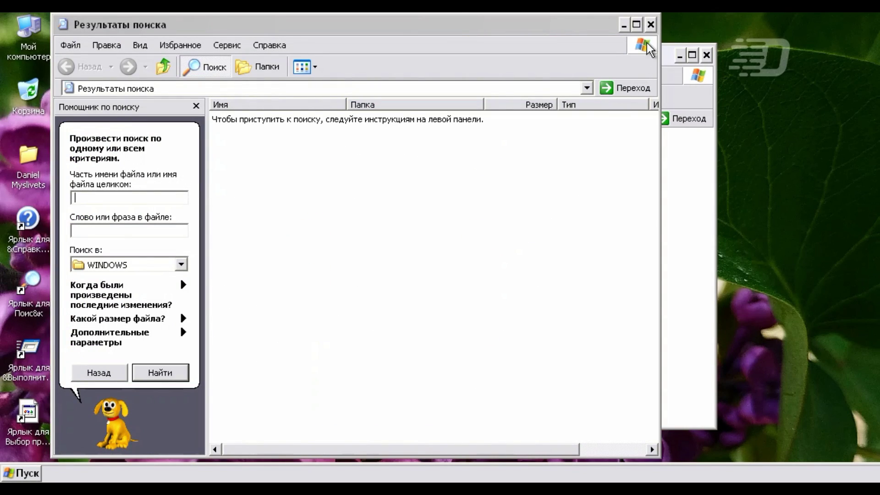
{"action": "left_click", "coordinate": [647, 13]}
- Apply the Как обозреватель Интернета style with single-click opening in Свойства папки, and test it on Мой компьютер
{"action": "left_click", "coordinate": [282, 76]}
{"action": "left_click", "coordinate": [308, 133]}
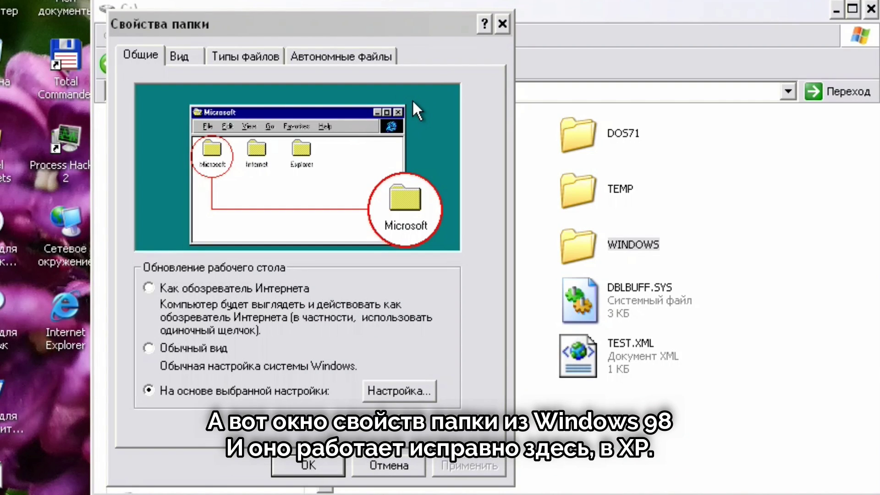
{"action": "left_click", "coordinate": [401, 392]}
{"action": "left_click", "coordinate": [587, 463]}
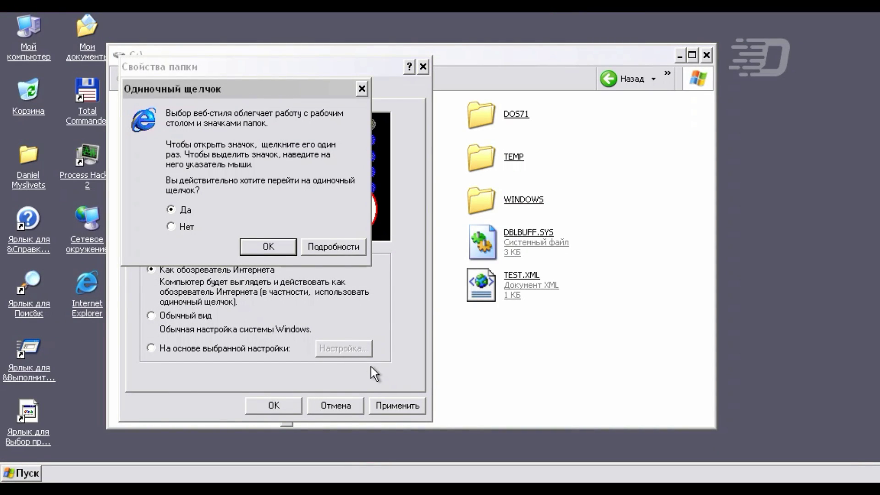
{"action": "left_click", "coordinate": [280, 249]}
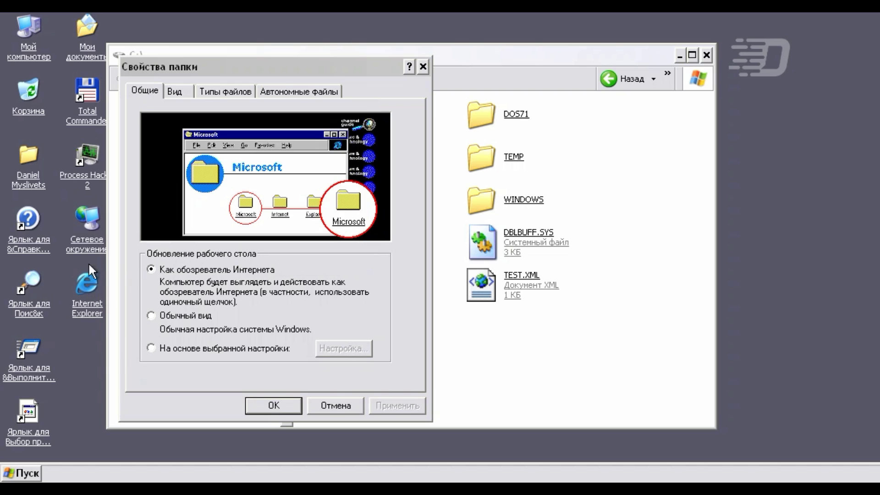
{"action": "left_click", "coordinate": [28, 28]}
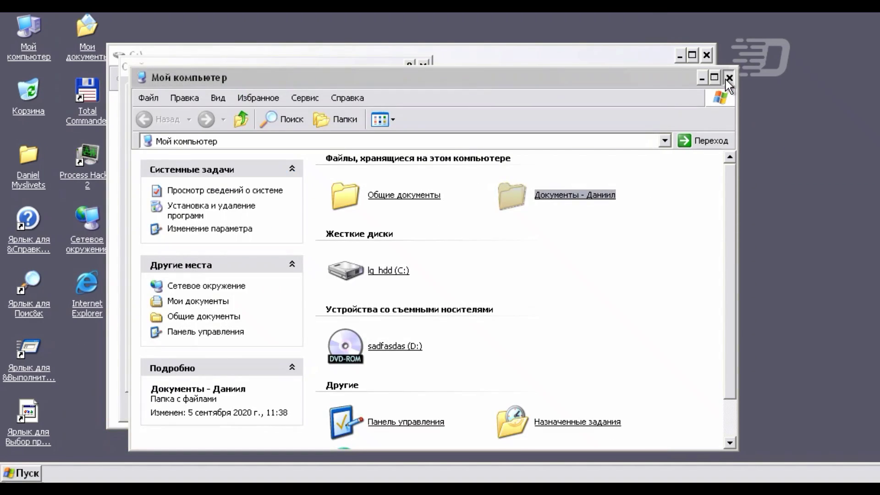
{"action": "left_click", "coordinate": [727, 77]}
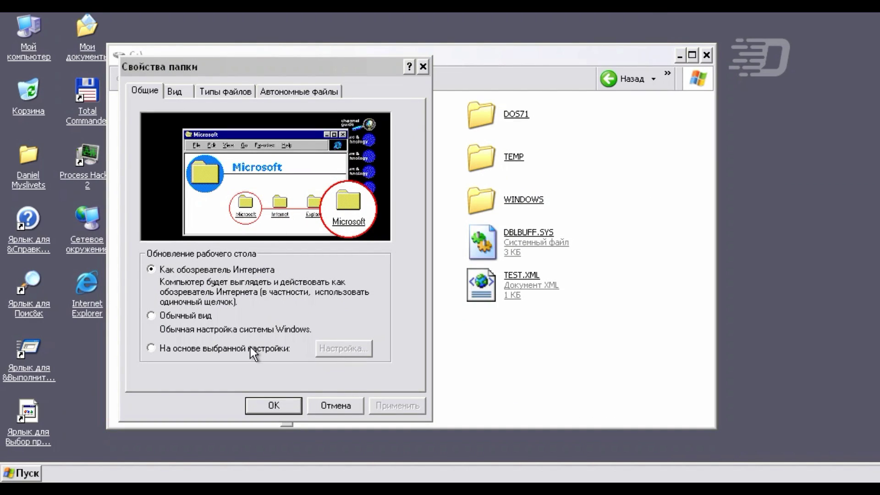
- Switch the folder style to На основе выбранной настройки, accept Пользовательские настройки and apply the folder properties
{"action": "left_click", "coordinate": [253, 347]}
{"action": "left_click", "coordinate": [326, 347]}
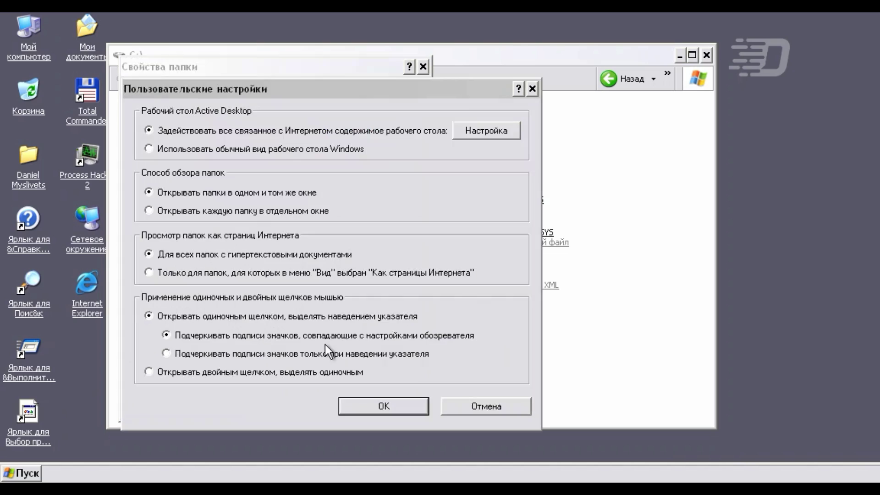
{"action": "left_click", "coordinate": [387, 409]}
{"action": "left_click", "coordinate": [275, 406]}
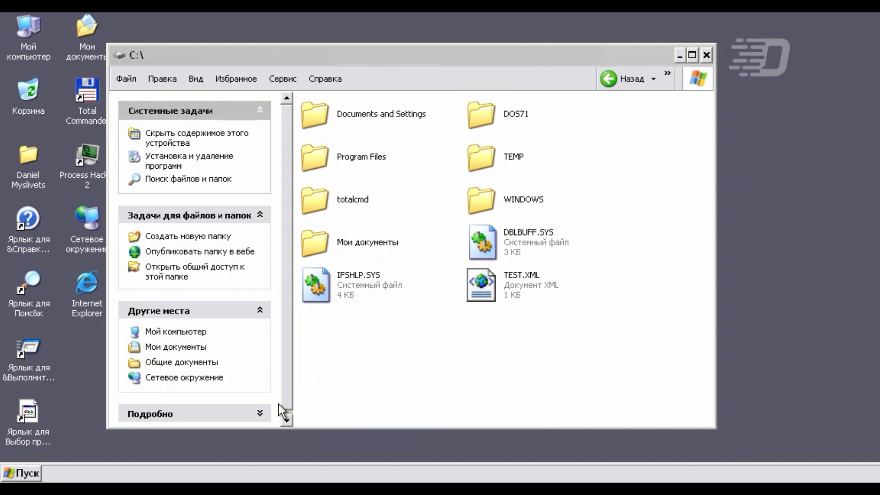
- Go back from C:\ through the visited folders, try an entry of the history list, and dismiss the Explorer.EXE error without sending a report
{"action": "left_click", "coordinate": [670, 79]}
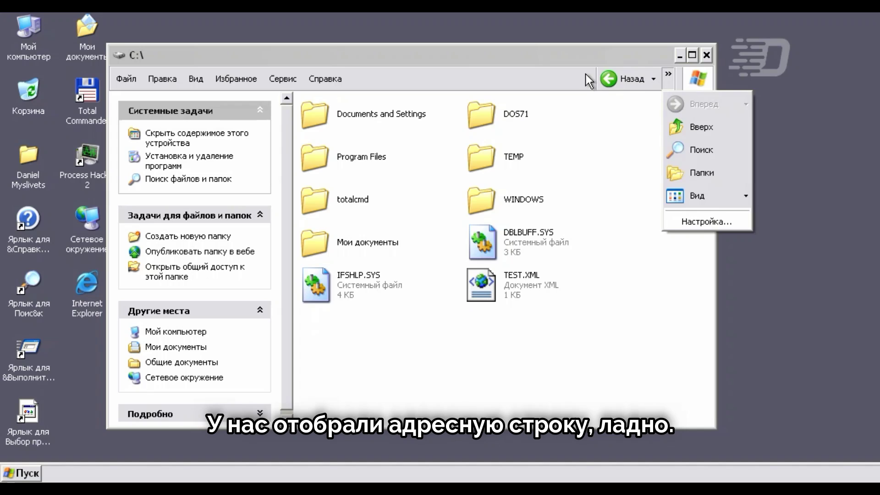
{"action": "left_click", "coordinate": [608, 79]}
{"action": "left_click", "coordinate": [608, 79]}
{"action": "left_click", "coordinate": [609, 78]}
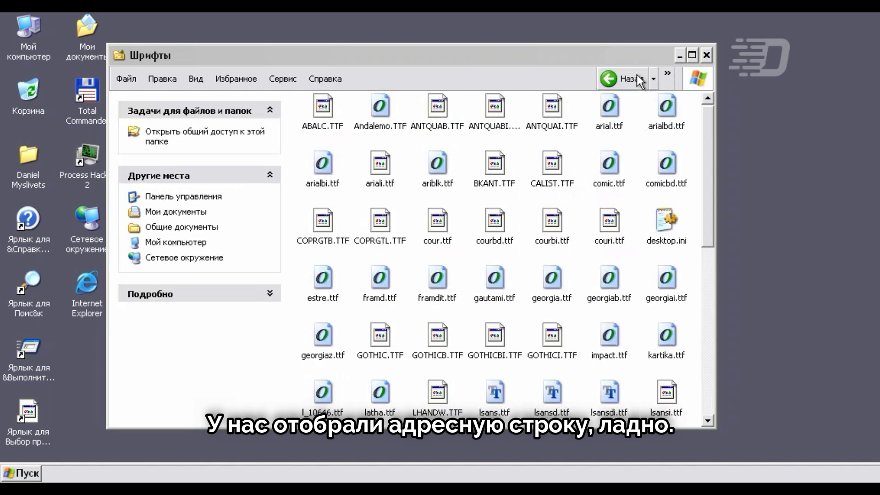
{"action": "left_click", "coordinate": [654, 79]}
{"action": "left_click", "coordinate": [656, 120]}
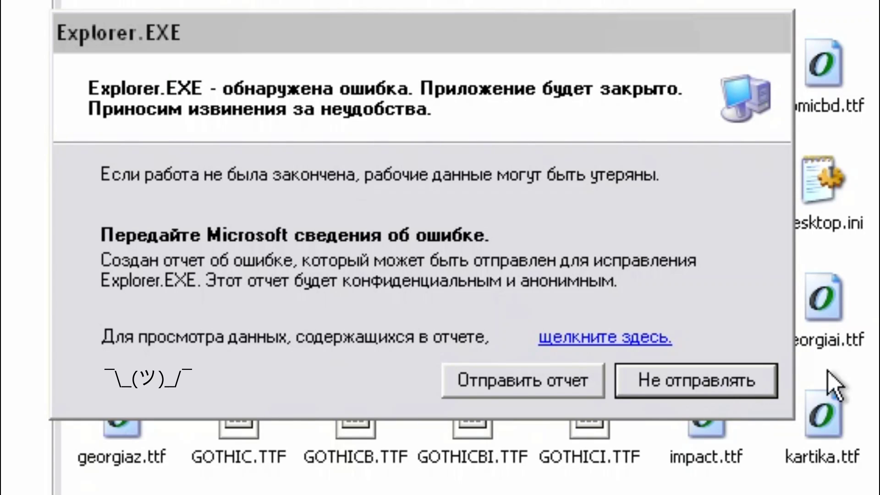
{"action": "left_click", "coordinate": [745, 380]}
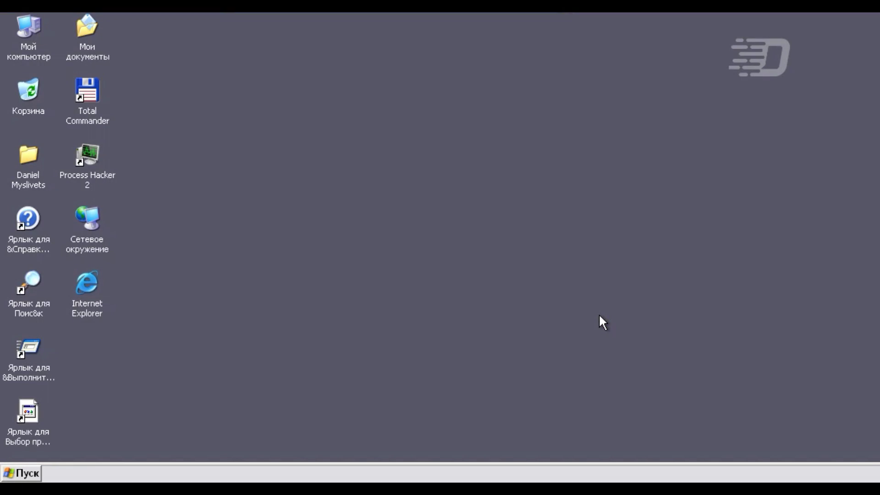
- Check the taskbar's context commands, including Панели инструментов, at two empty spots of the taskbar
{"action": "left_click", "coordinate": [277, 399]}
{"action": "right_click", "coordinate": [129, 473]}
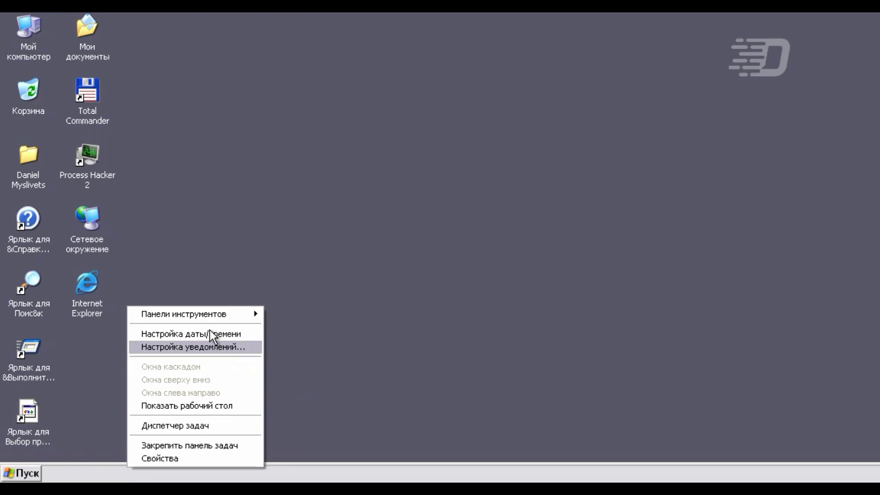
{"action": "mouse_move", "coordinate": [243, 315]}
{"action": "left_click", "coordinate": [347, 370]}
{"action": "right_click", "coordinate": [294, 467]}
{"action": "mouse_move", "coordinate": [346, 345]}
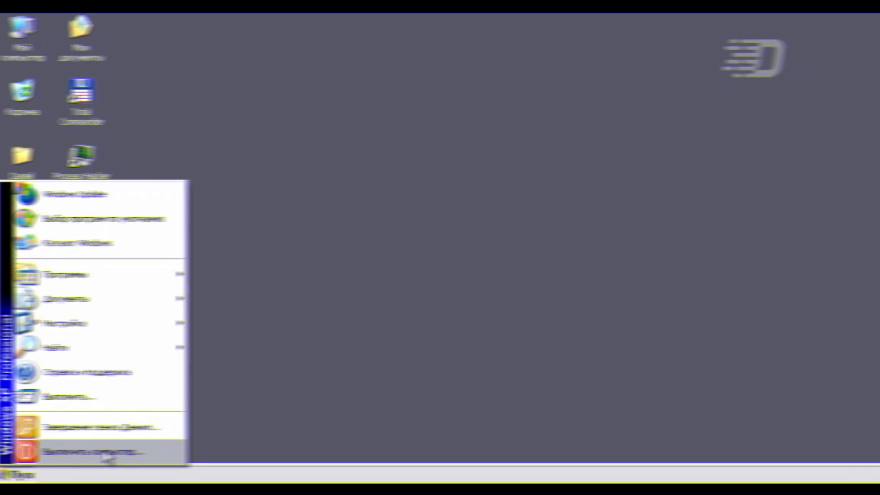
- Restart the computer and start Microsoft Windows XP Professional RU from the boot list
{"action": "left_click", "coordinate": [109, 448]}
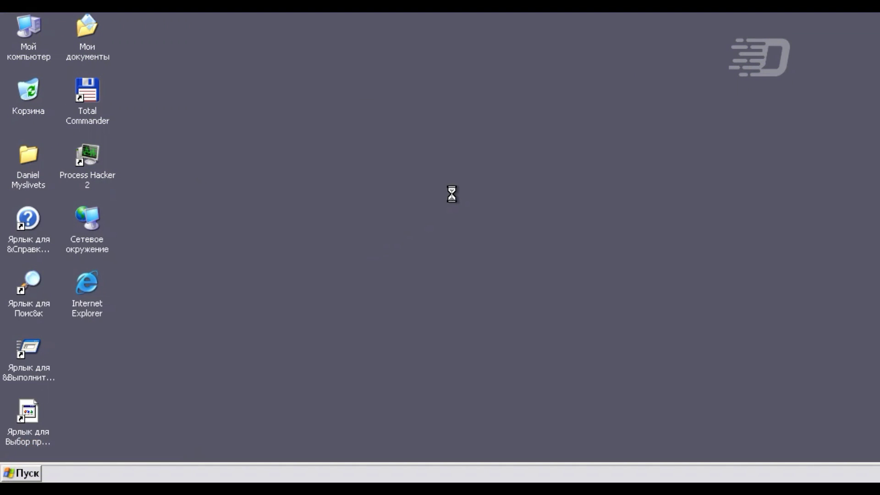
{"action": "left_click", "coordinate": [516, 194]}
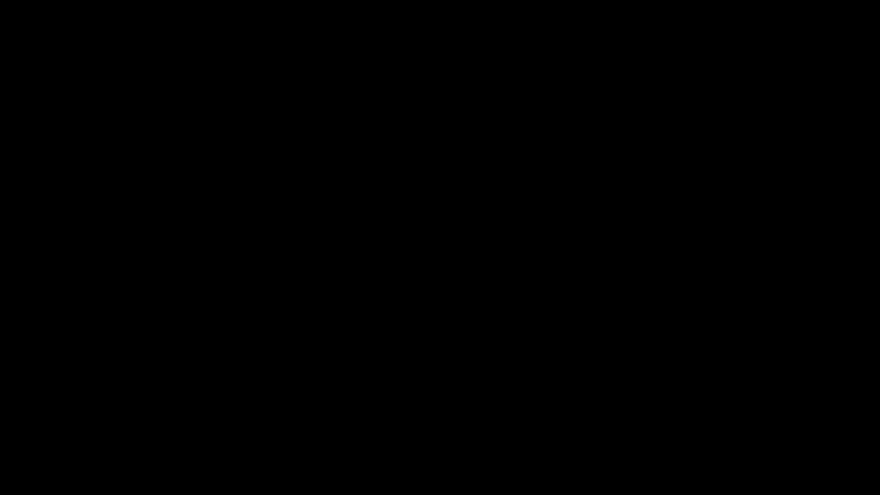
{"action": "key", "text": "Down"}
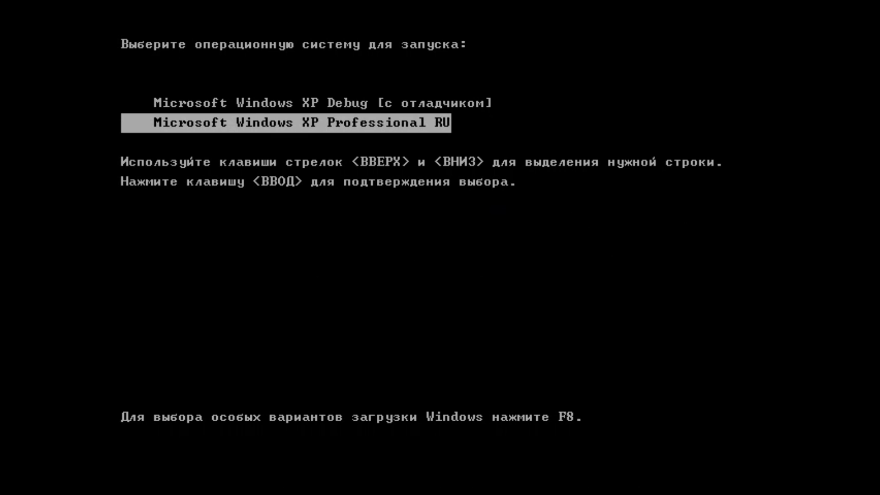
{"action": "key", "text": "Return"}
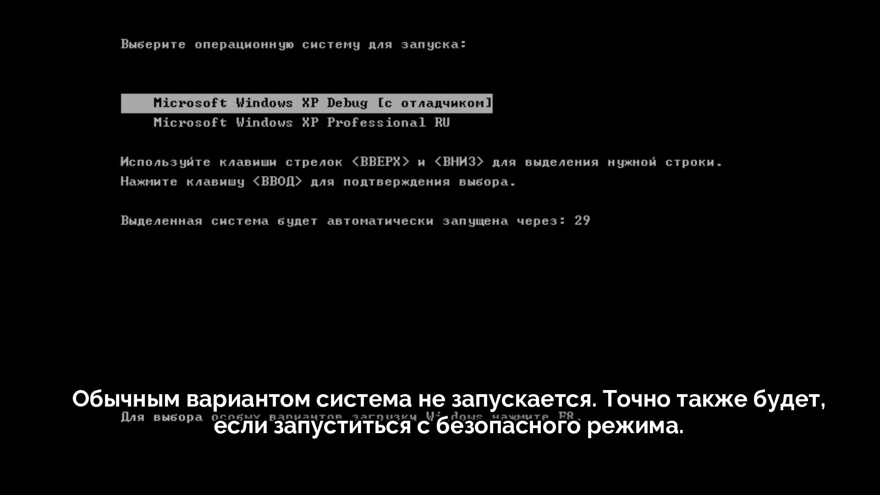
- Try to start Microsoft Windows XP Professional RU in safe mode (Безопасный режим) through the special boot options
{"action": "key", "text": "F8"}
{"action": "key", "text": "Up"}
{"action": "key", "text": "Up"}
{"action": "key", "text": "Up"}
{"action": "key", "text": "Up"}
{"action": "key", "text": "Up"}
{"action": "key", "text": "Up"}
{"action": "key", "text": "Up"}
{"action": "key", "text": "Up"}
{"action": "key", "text": "Up"}
{"action": "key", "text": "Return"}
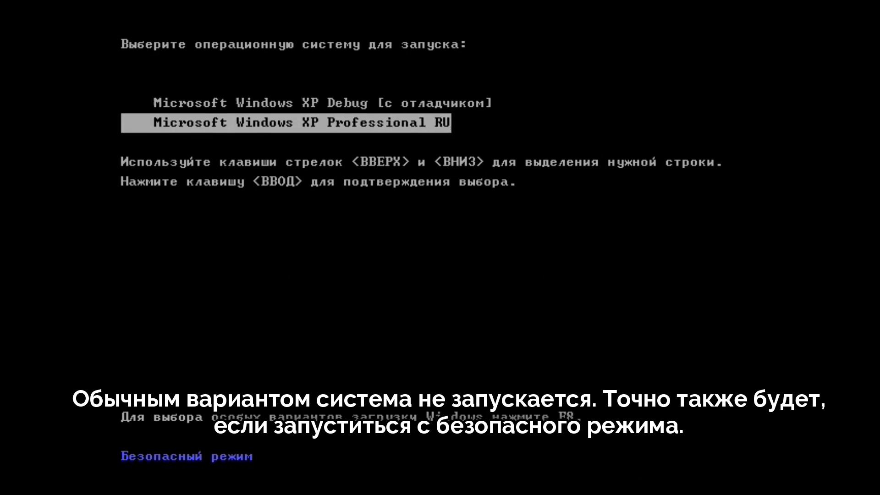
{"action": "key", "text": "Return"}
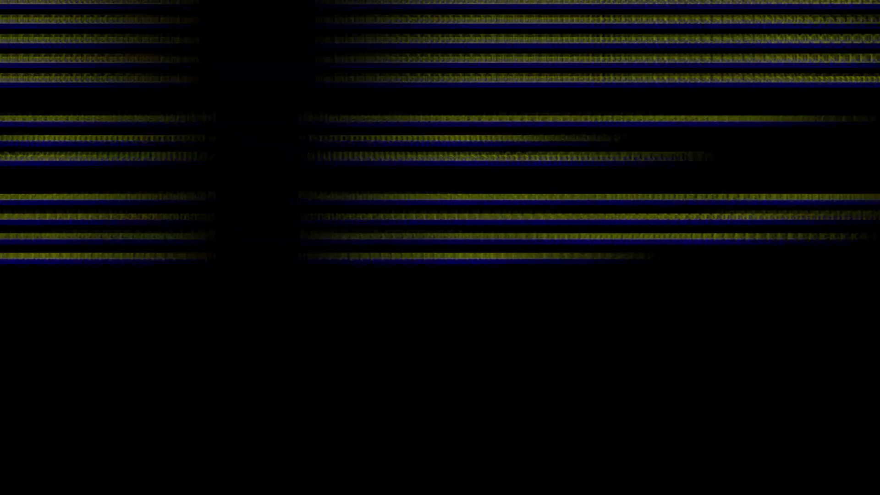
- Start Microsoft Windows XP Professional RU with the boot option Загрузка последней удачной конфигурации (с работоспособными параметрами)
{"action": "key", "text": "Up"}
{"action": "key", "text": "Return"}
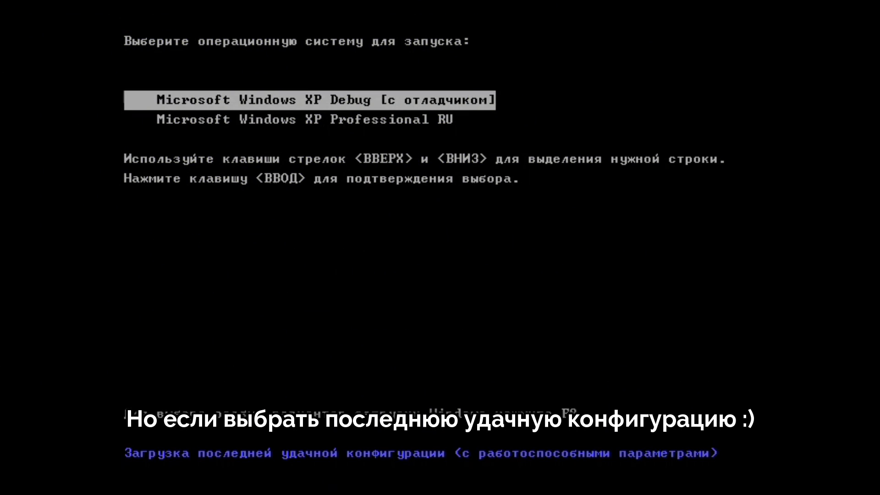
{"action": "key", "text": "Down"}
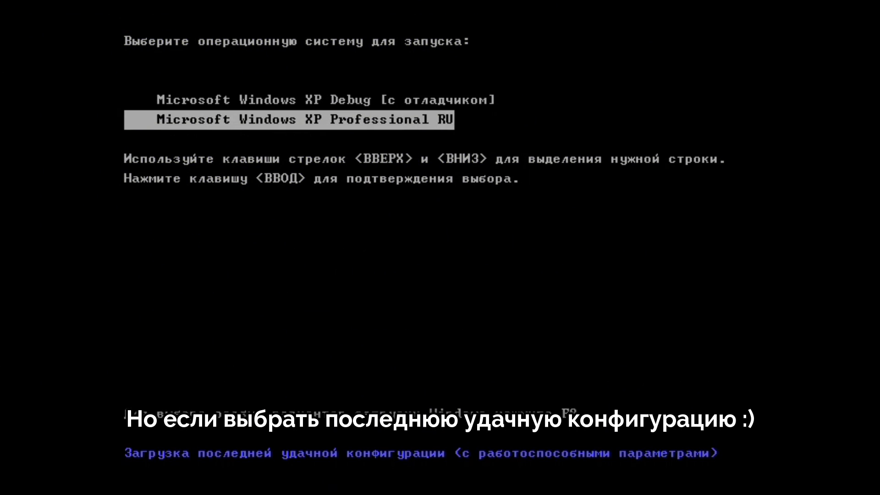
{"action": "key", "text": "Return"}
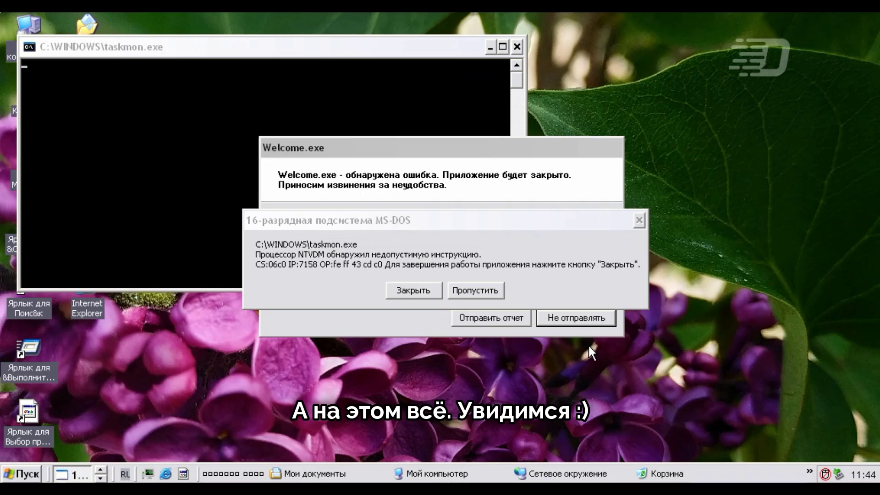
- Close taskmon.exe from the 16-bit MS-DOS subsystem error and dismiss the Welcome.exe error without sending a report
{"action": "left_click", "coordinate": [423, 290]}
{"action": "left_click", "coordinate": [591, 317]}
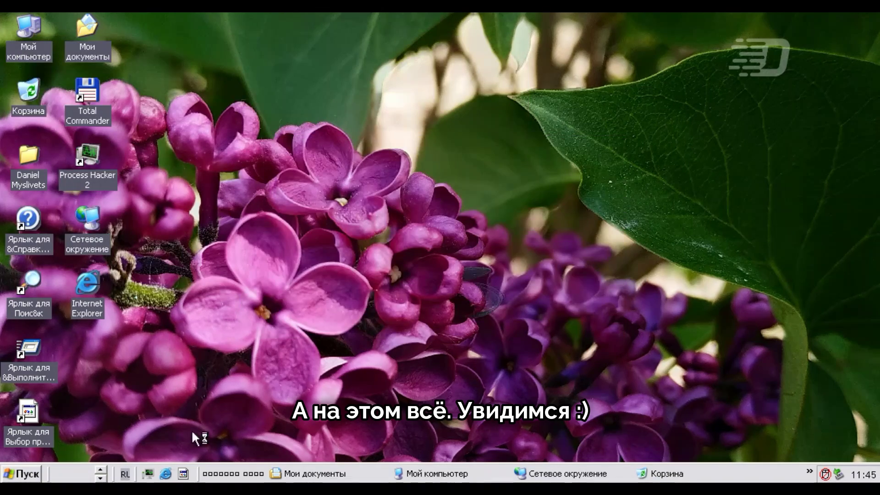